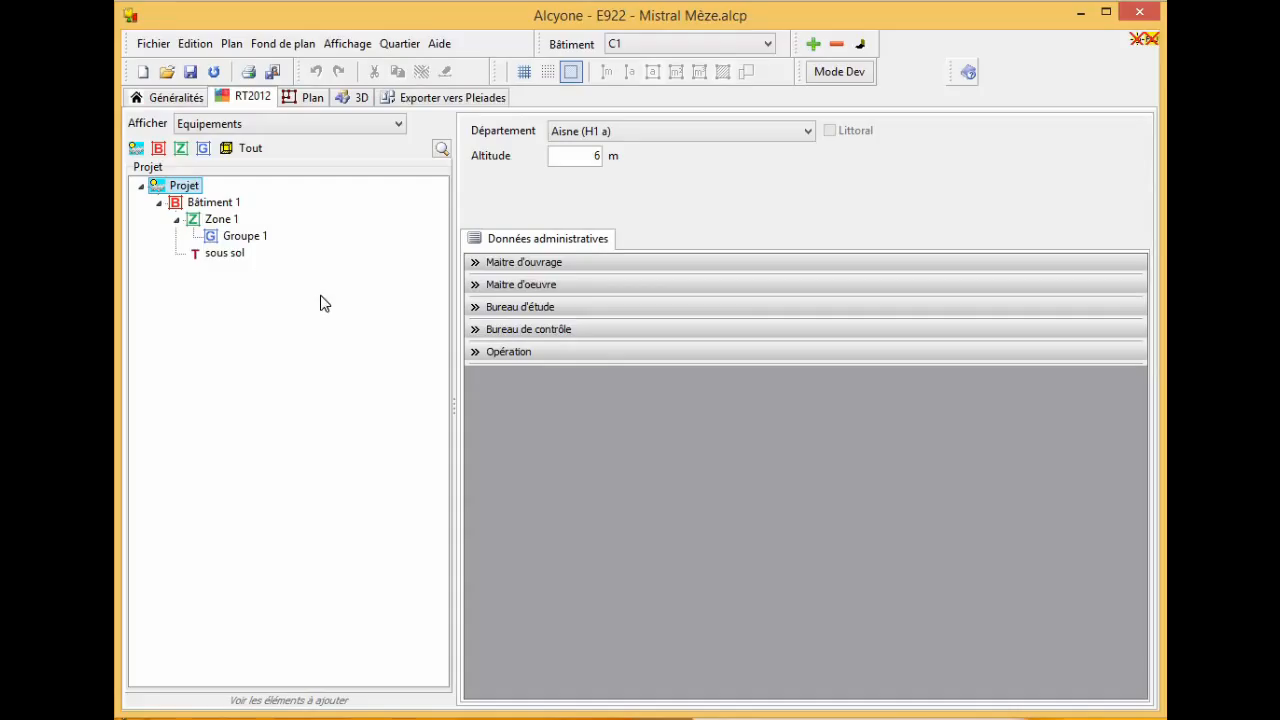
- Examine the usage settings of Zone 1, the floor plan of Niveau 1 and the 3D model of the housing building across its levels
{"action": "left_click", "coordinate": [221, 223]}
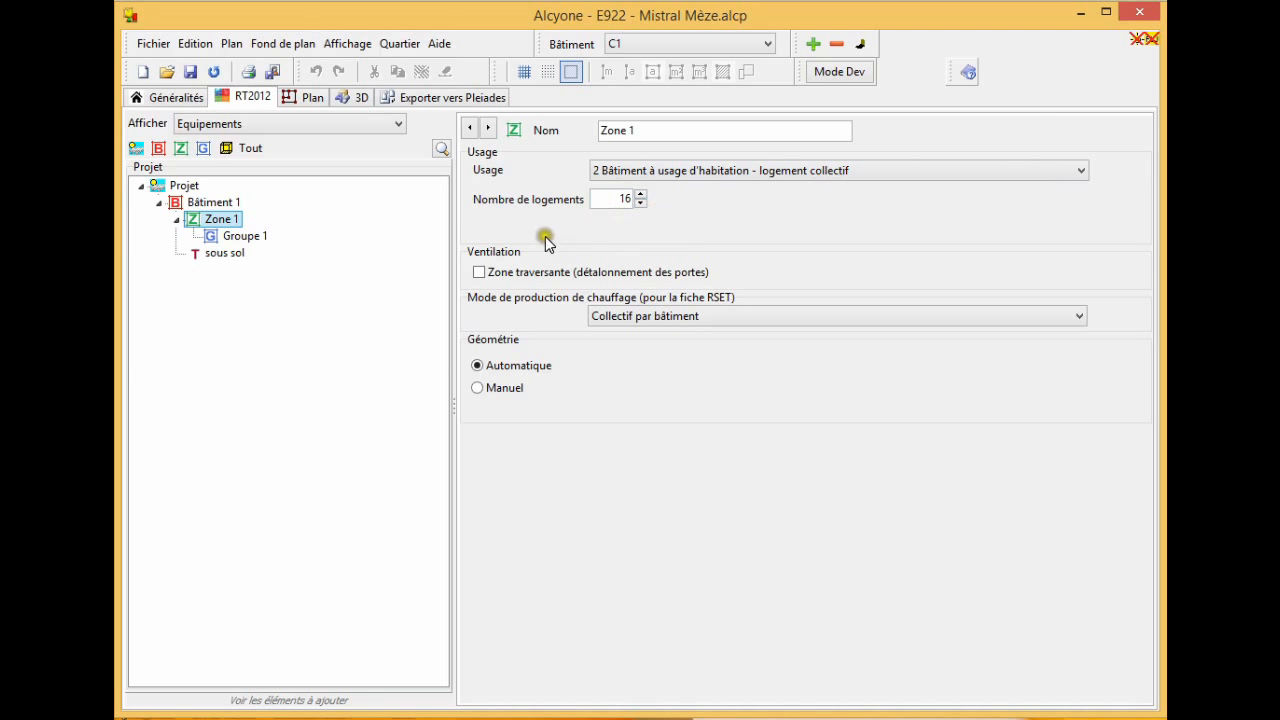
{"action": "left_click", "coordinate": [288, 100]}
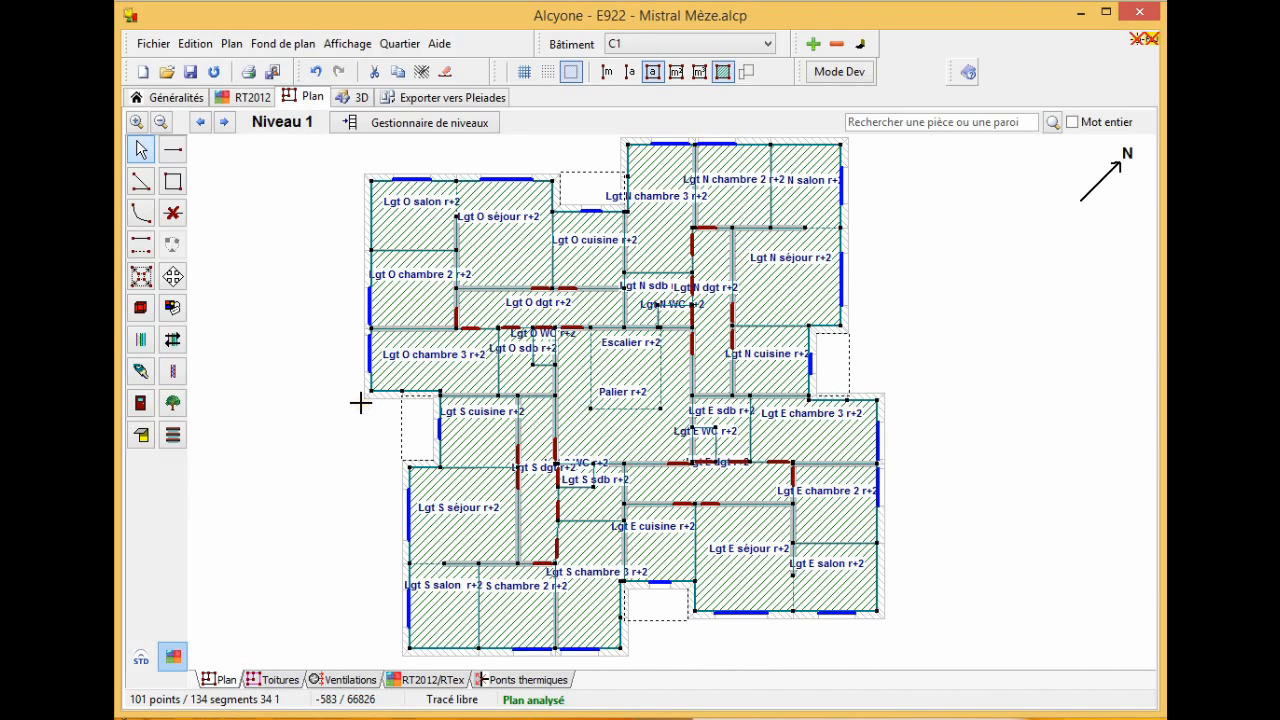
{"action": "left_click", "coordinate": [359, 98]}
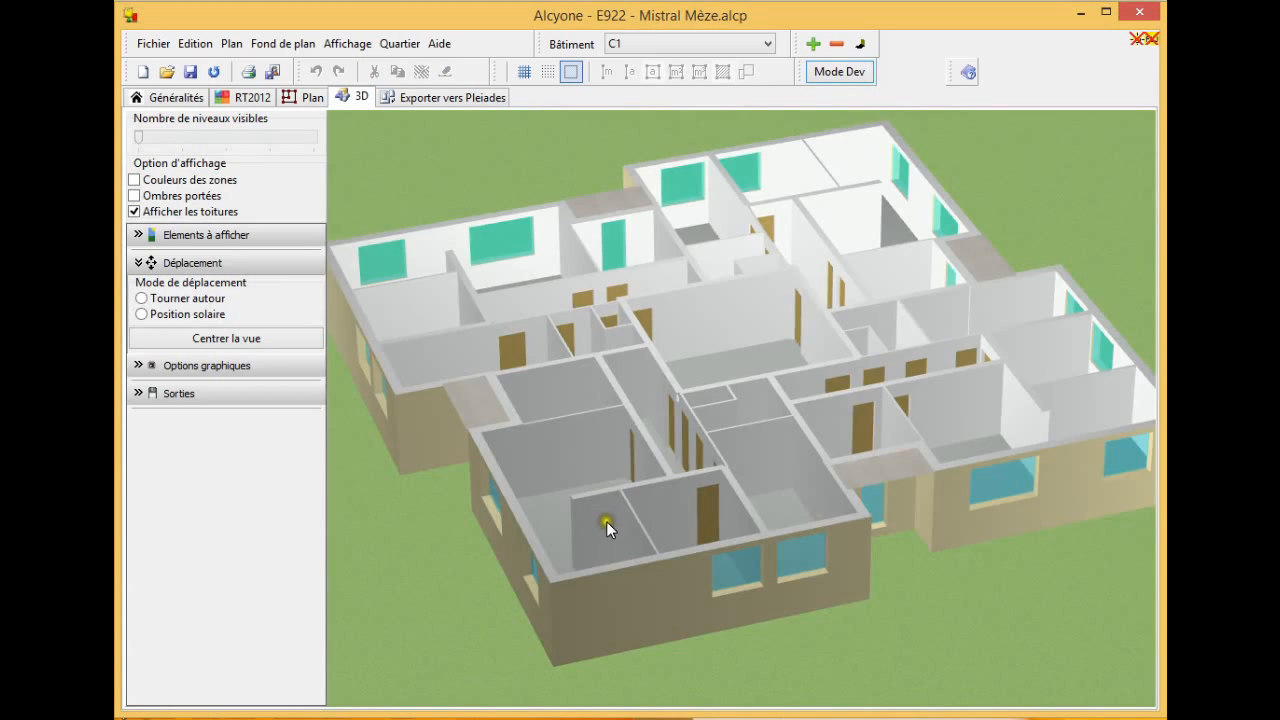
{"action": "left_click_drag", "start_coordinate": [606, 521], "coordinate": [960, 348]}
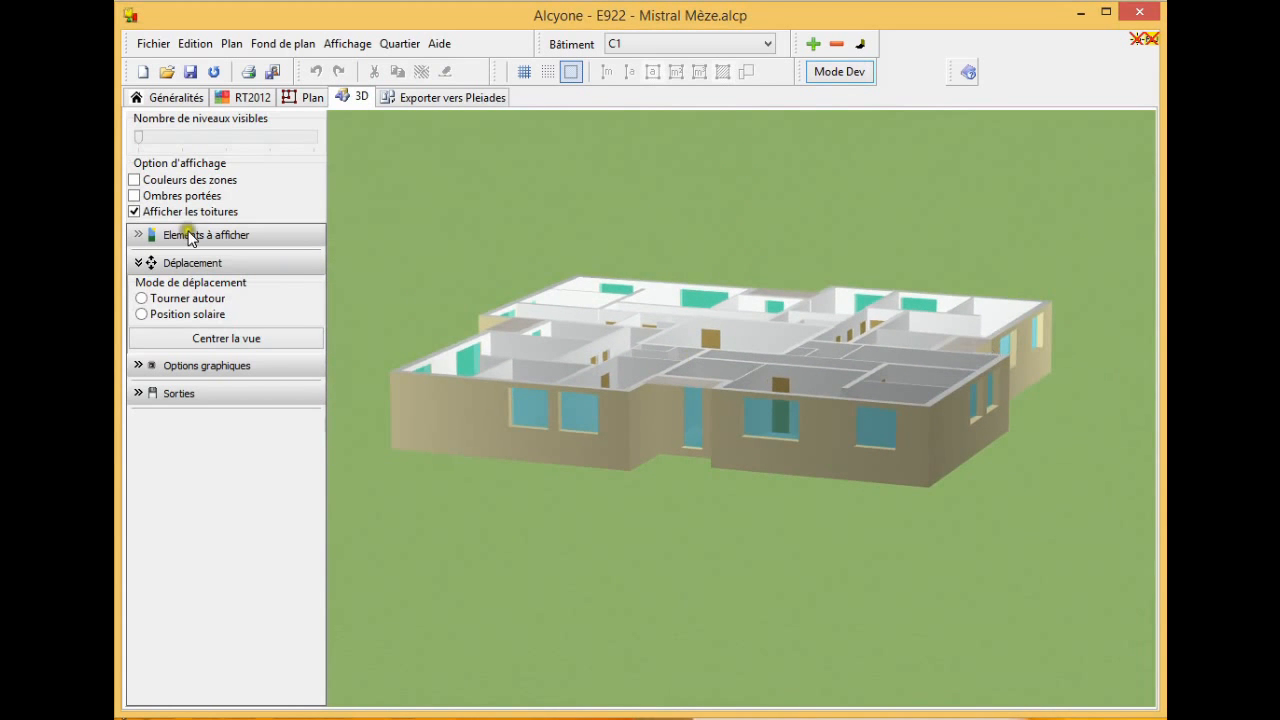
{"action": "left_click_drag", "start_coordinate": [138, 140], "coordinate": [291, 150]}
{"action": "scroll", "coordinate": [542, 303], "scroll_direction": "down", "scroll_amount": 5}
{"action": "left_click_drag", "start_coordinate": [673, 392], "coordinate": [345, 393]}
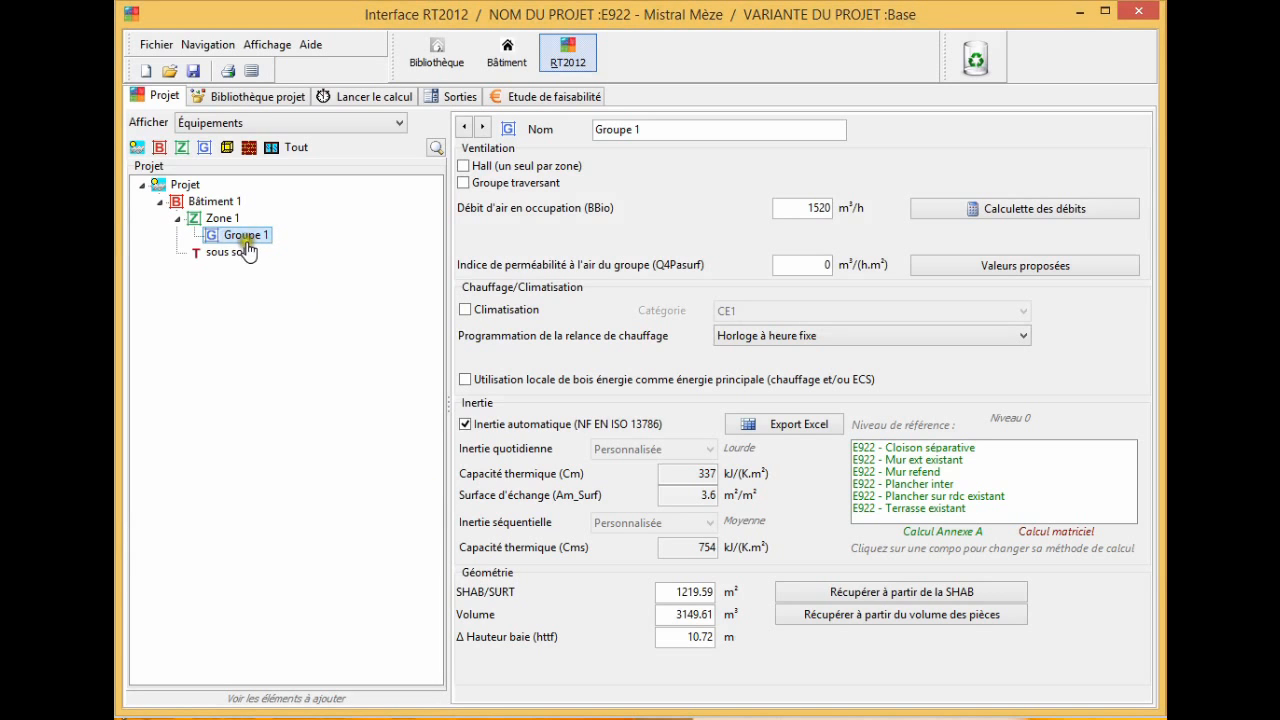
- Check Groupe 1's airflow calculator without changing it, and add a ventilation assembly to the group
{"action": "left_click", "coordinate": [966, 212]}
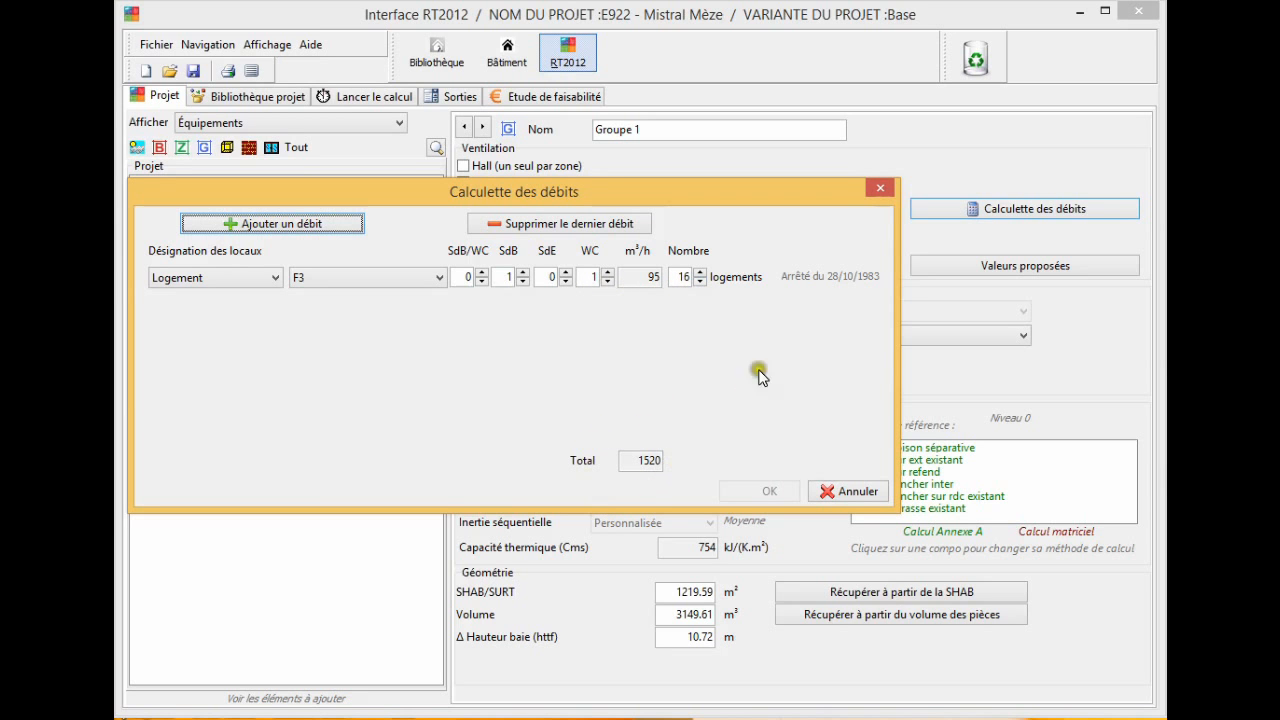
{"action": "left_click", "coordinate": [880, 189]}
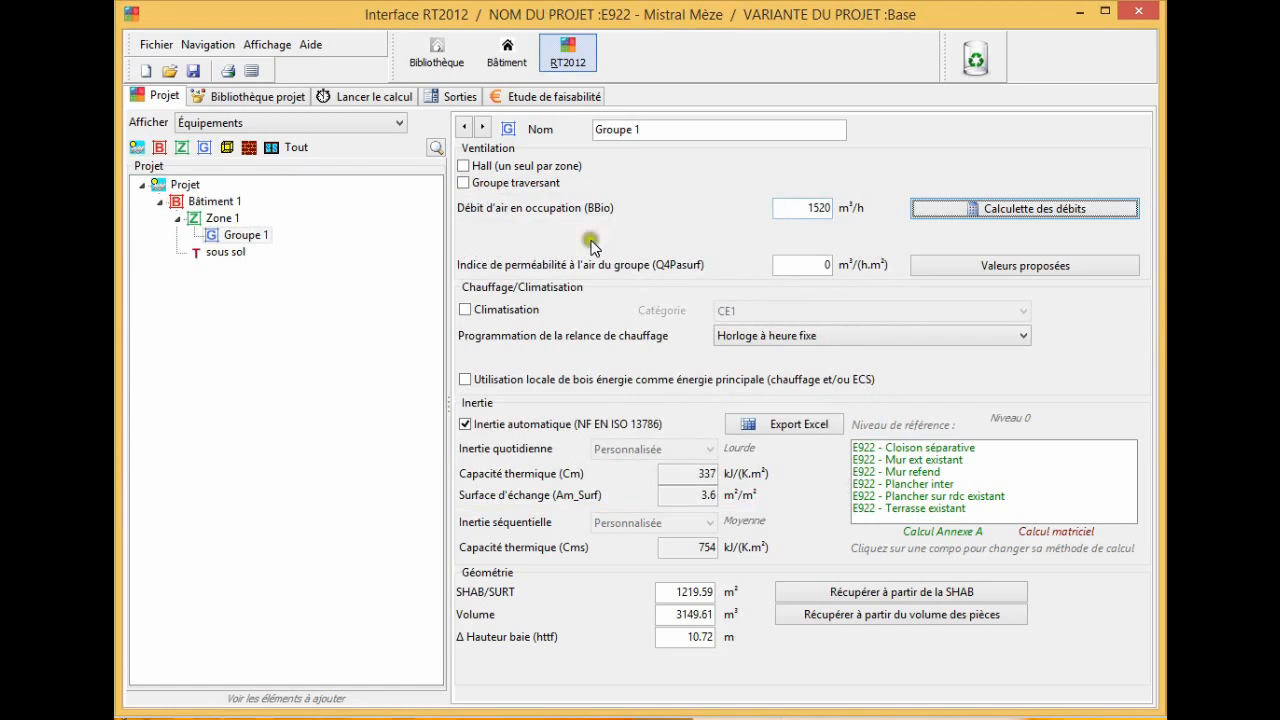
{"action": "right_click", "coordinate": [245, 242]}
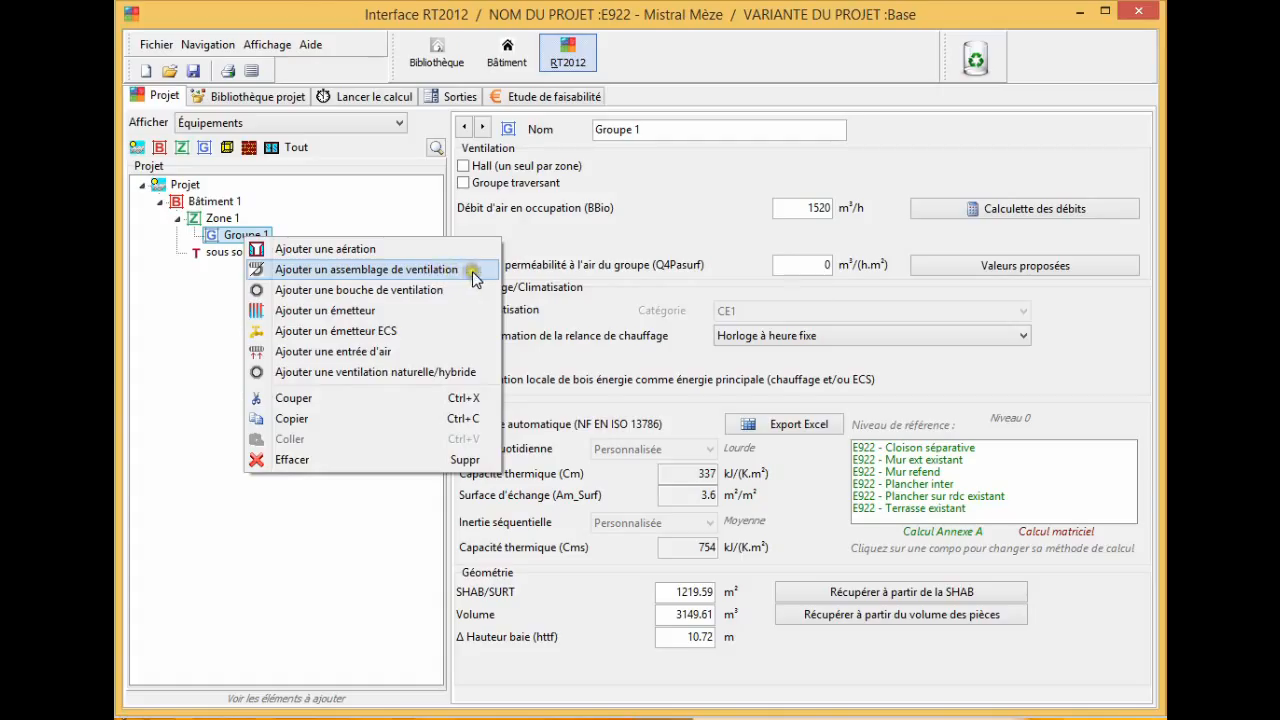
{"action": "left_click", "coordinate": [475, 270]}
{"action": "left_click", "coordinate": [440, 282]}
{"action": "left_click", "coordinate": [352, 258]}
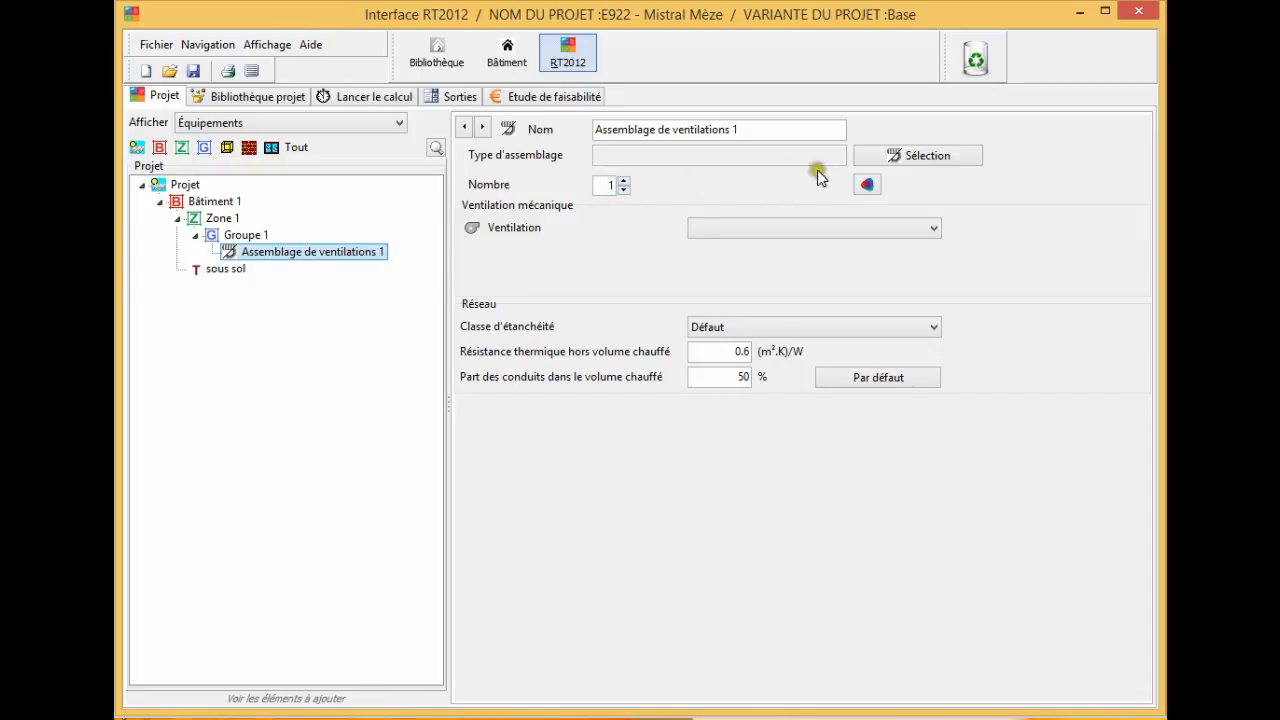
- Open the Atlantic selection tool for the ventilation assembly and validate the dwelling configuration of 16 T3 units
{"action": "left_click", "coordinate": [868, 186]}
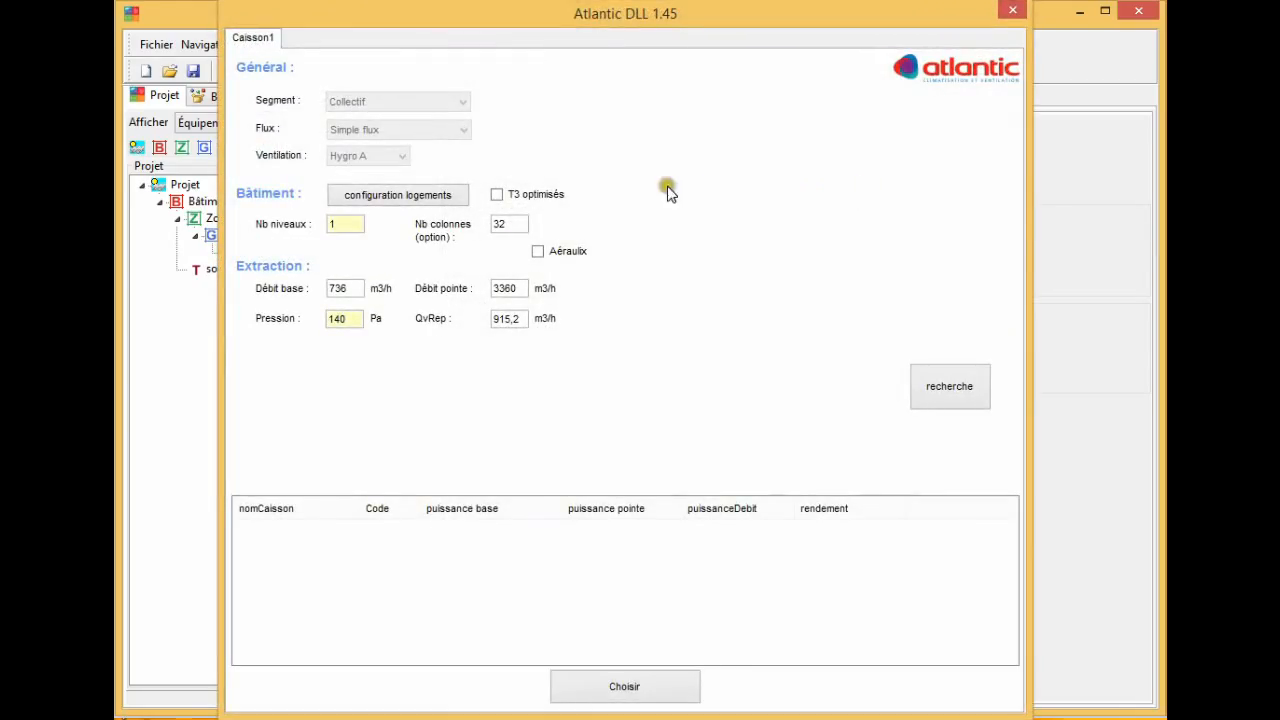
{"action": "left_click", "coordinate": [417, 195]}
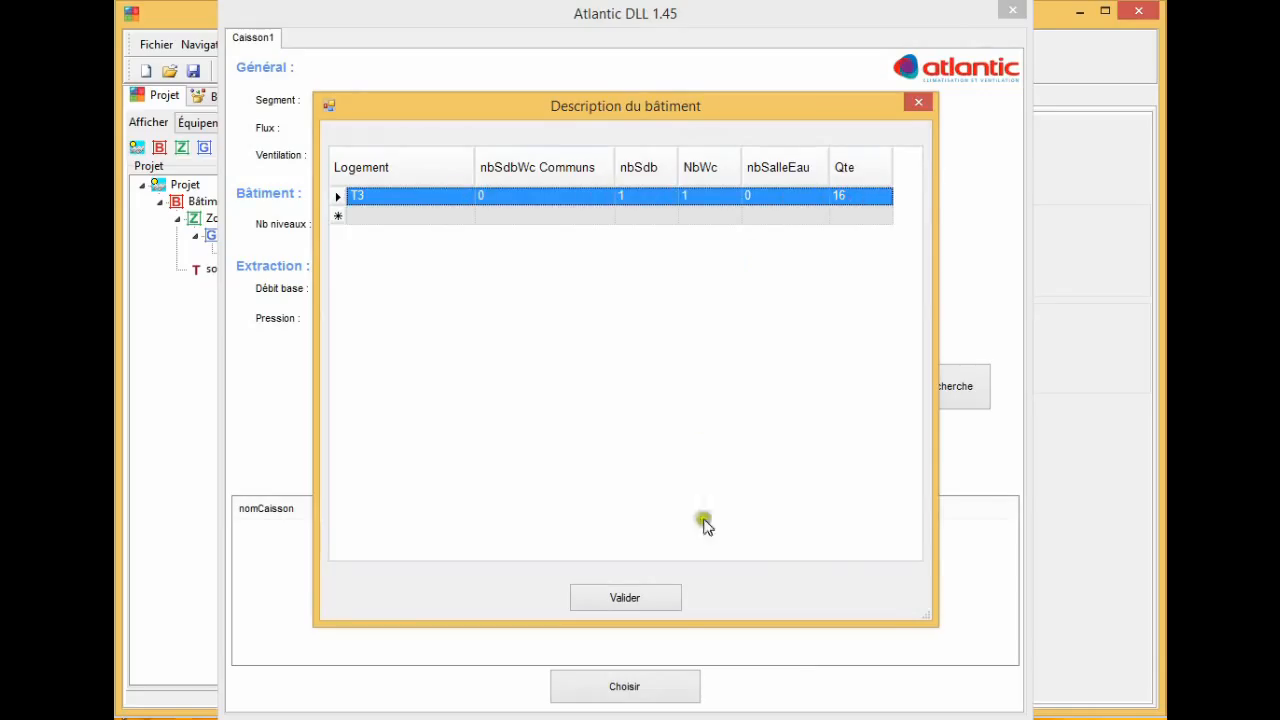
{"action": "left_click", "coordinate": [660, 598]}
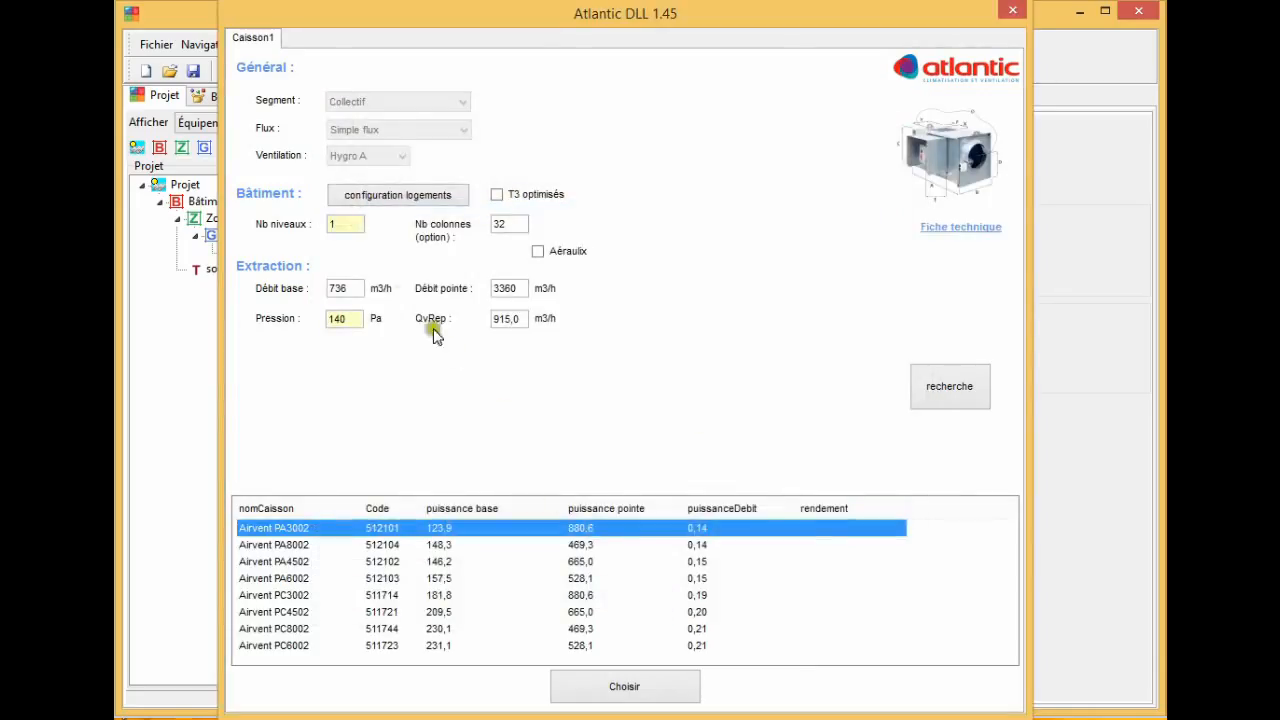
- Set the number of levels to 4, search for suitable fan units and choose the Airvent PA3002 for the assembly
{"action": "left_click_drag", "start_coordinate": [339, 227], "coordinate": [312, 227]}
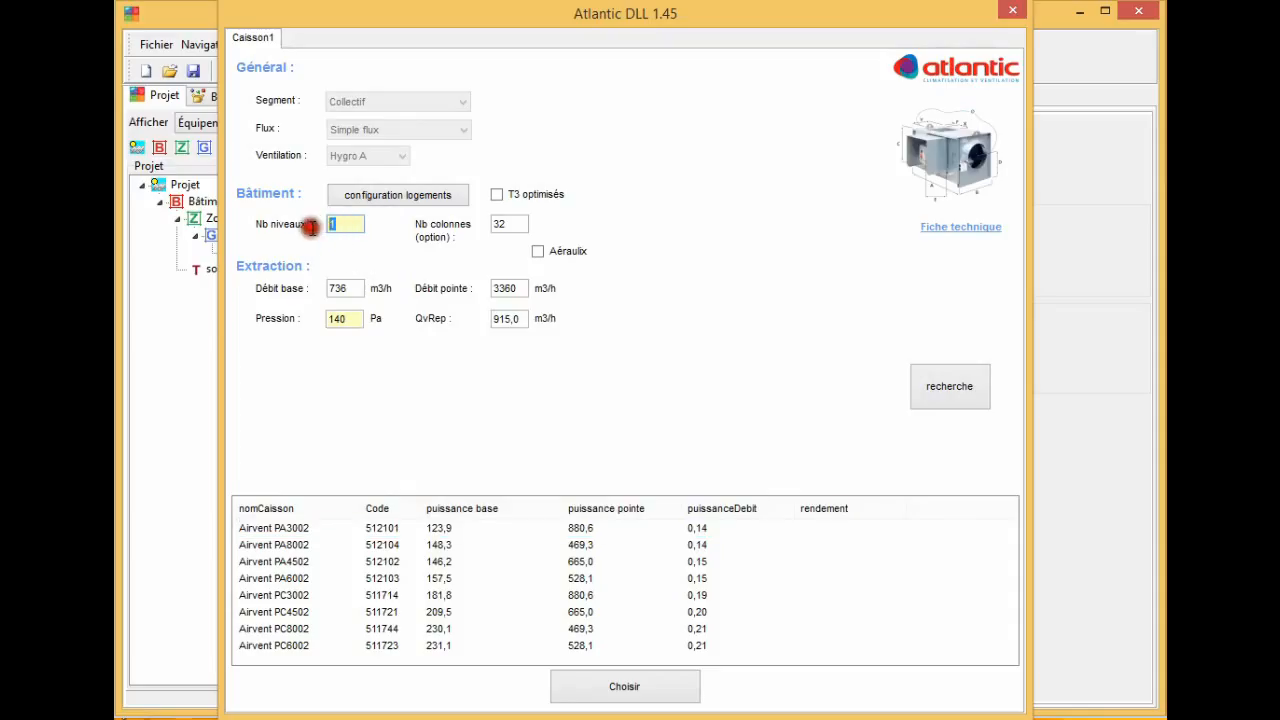
{"action": "type", "text": "4"}
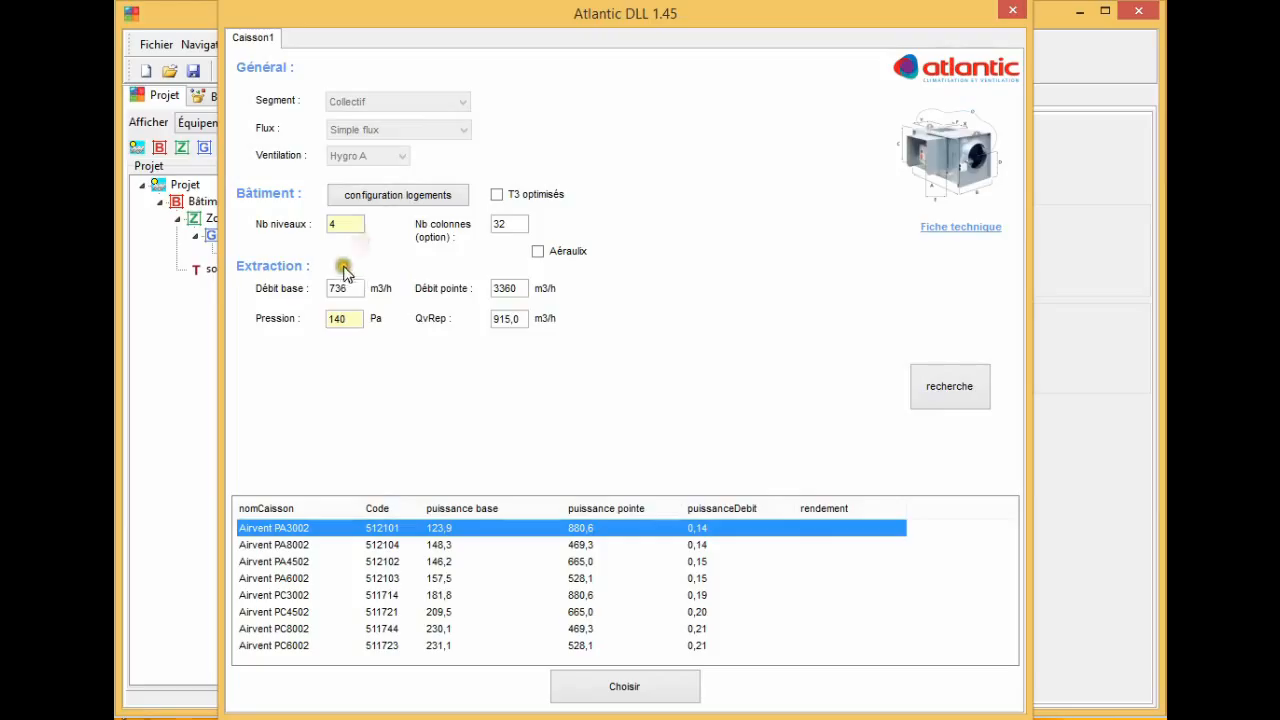
{"action": "left_click", "coordinate": [344, 322]}
{"action": "left_click", "coordinate": [946, 389]}
{"action": "left_click", "coordinate": [551, 527]}
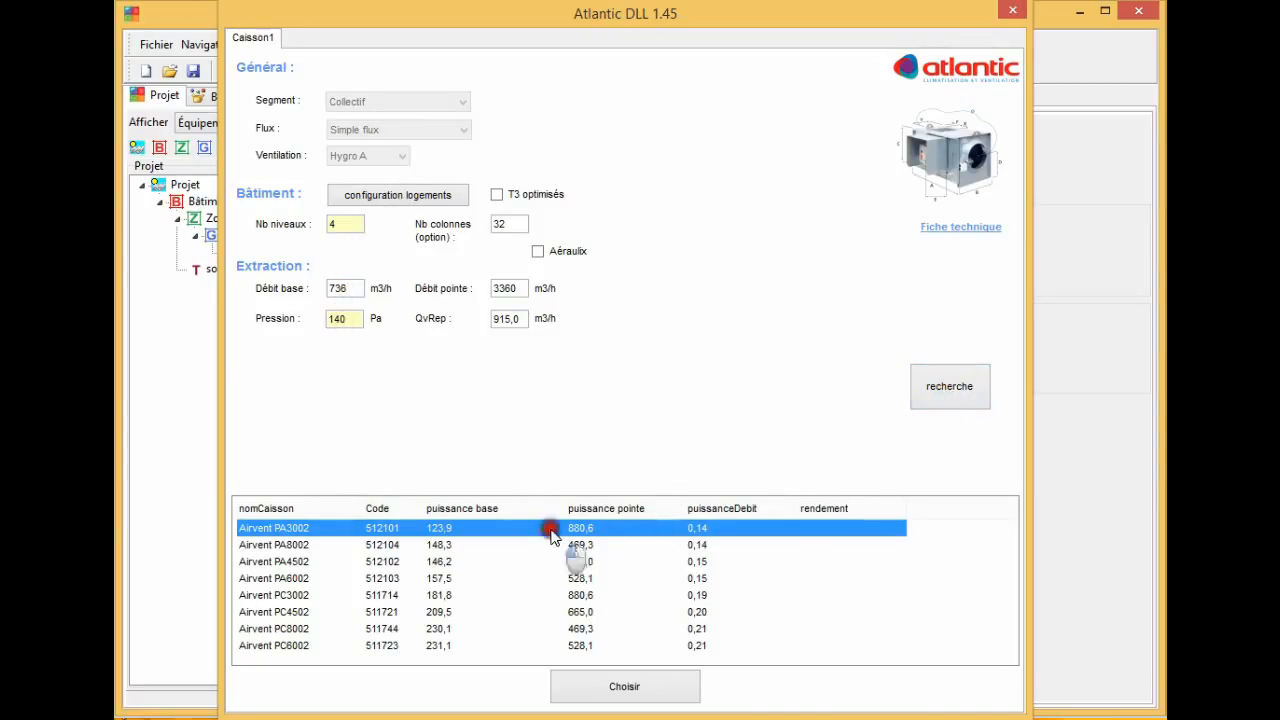
{"action": "left_click", "coordinate": [646, 690]}
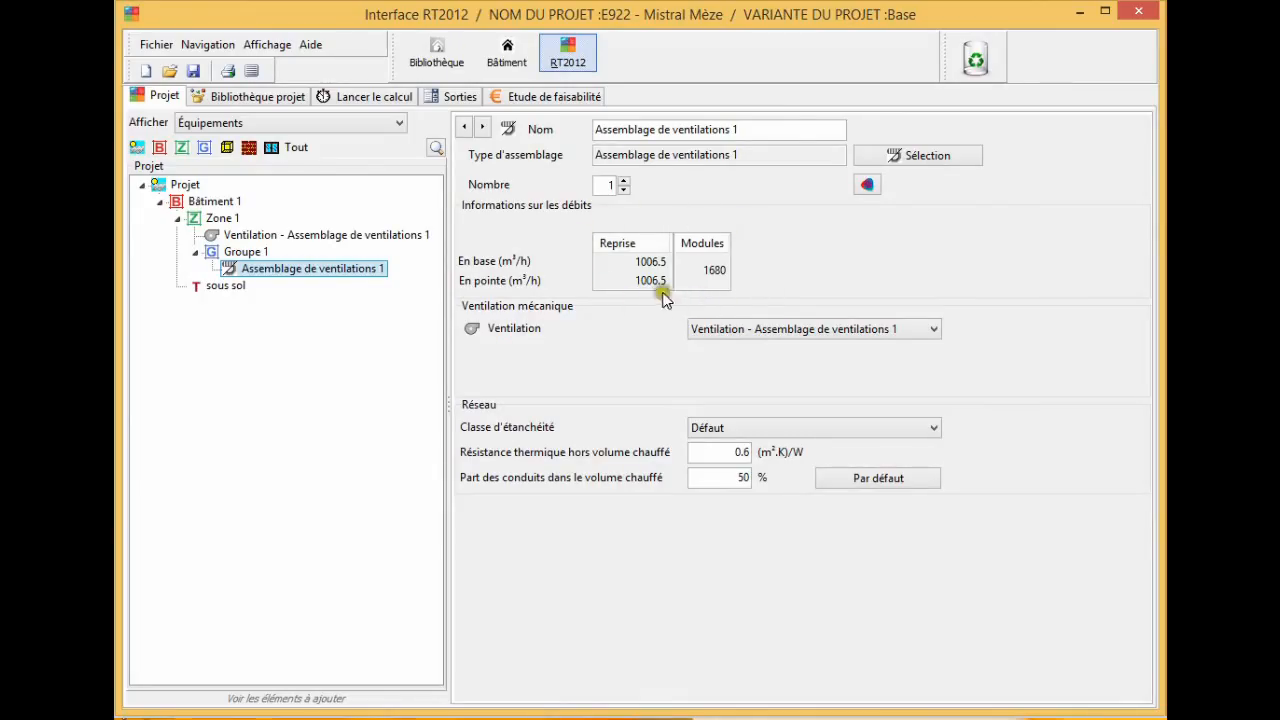
- Examine the ventilation unit created under Zone 1 and its characteristics in the thermal library, and return to the RT2012 project
{"action": "left_click", "coordinate": [392, 240]}
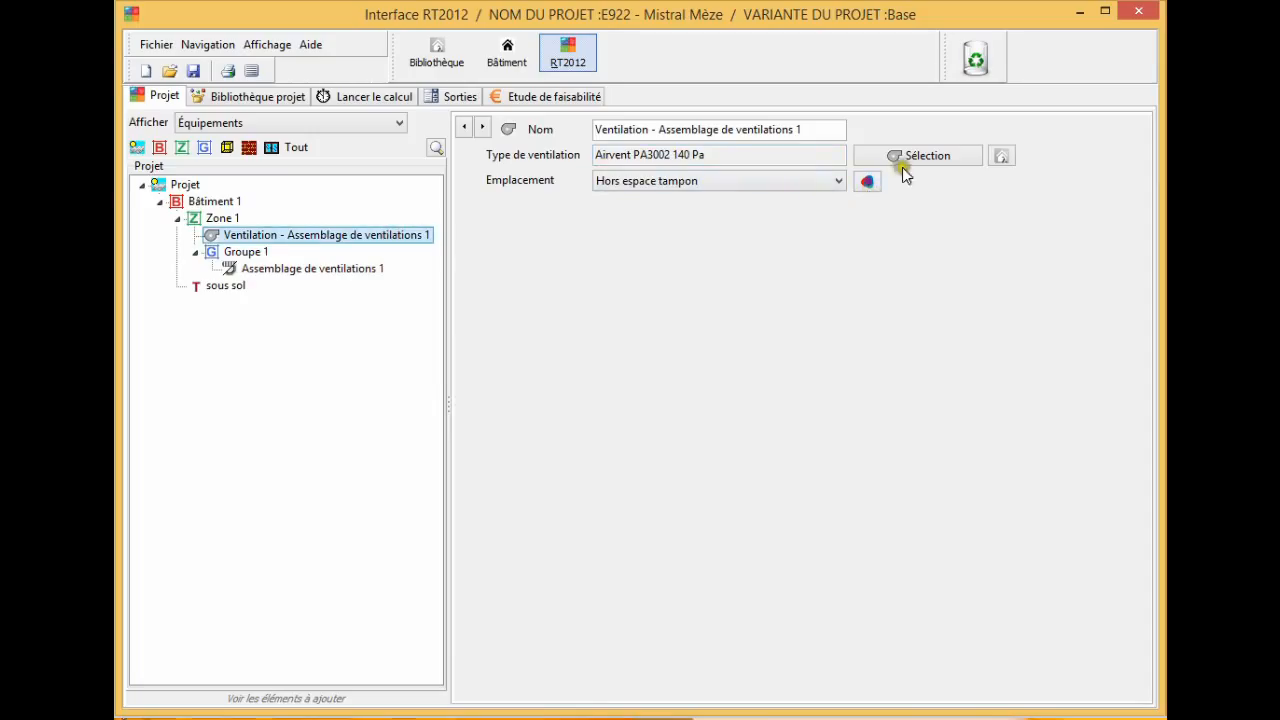
{"action": "left_click", "coordinate": [1002, 158]}
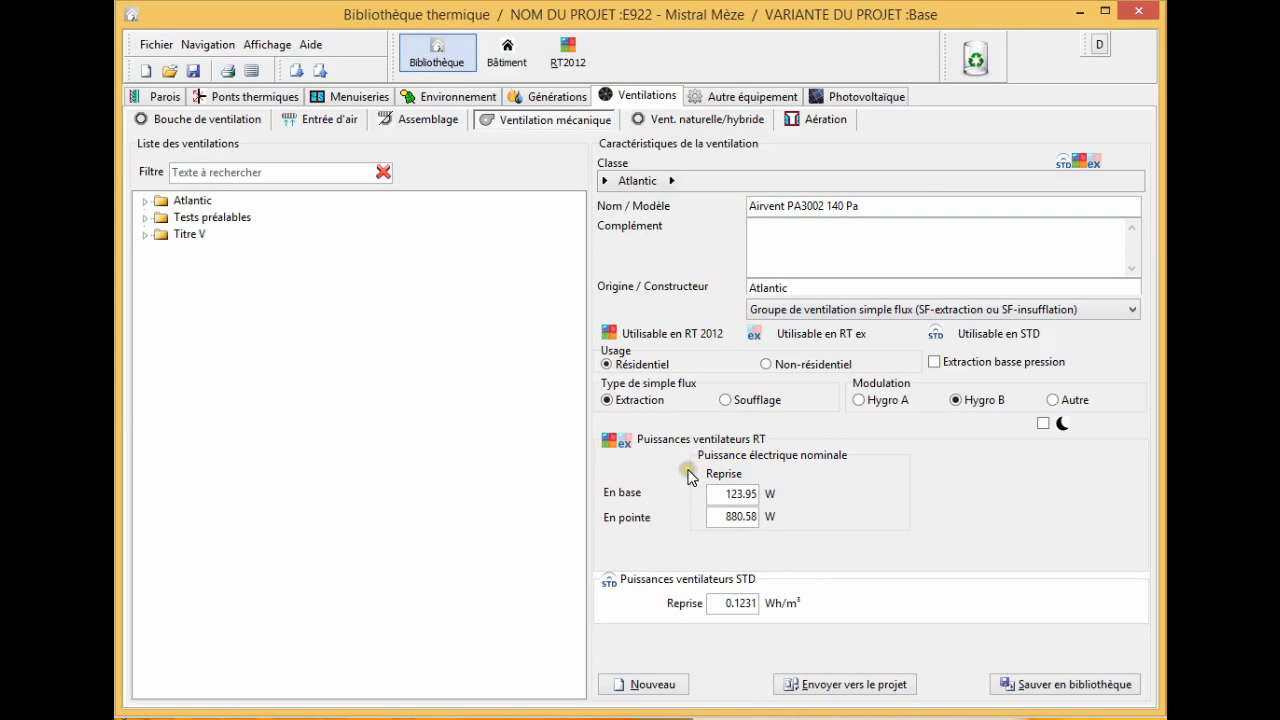
{"action": "left_click", "coordinate": [573, 63]}
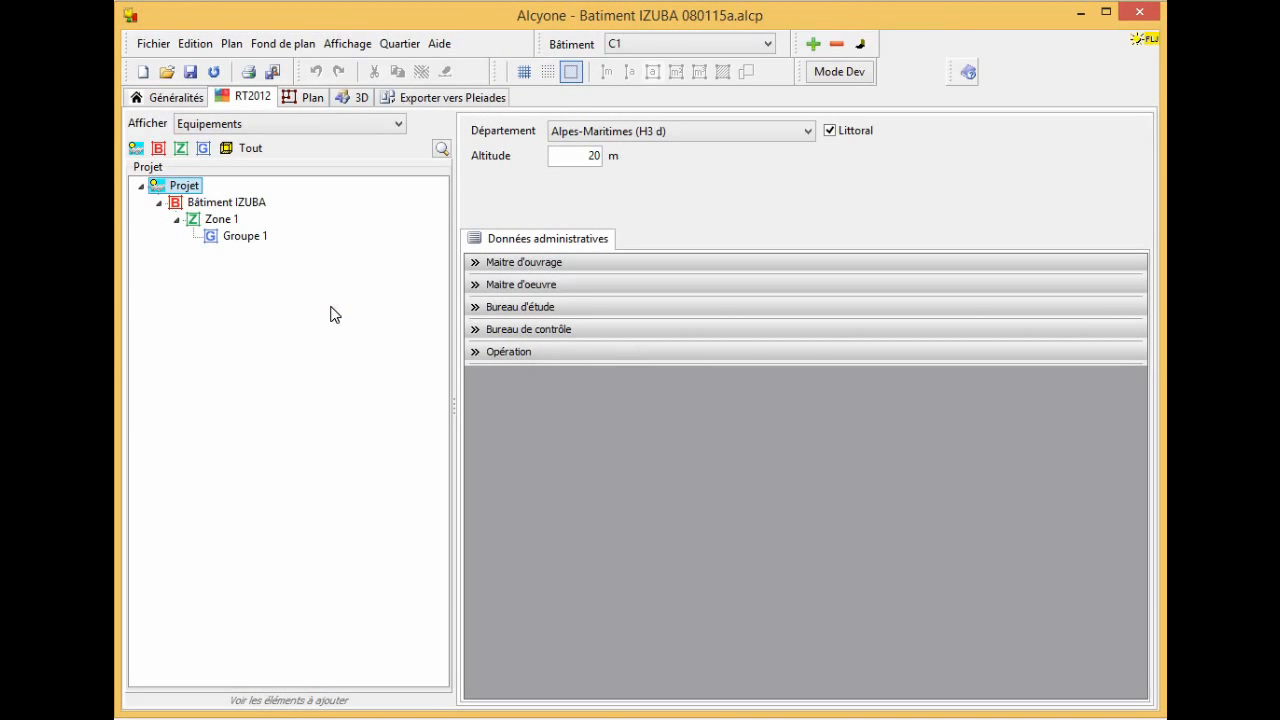
- In Alcyone, examine the office building's Zone 1 usage, Niveau 1 plan and 3D model, and return to the RT2012 project tree
{"action": "left_click", "coordinate": [221, 220]}
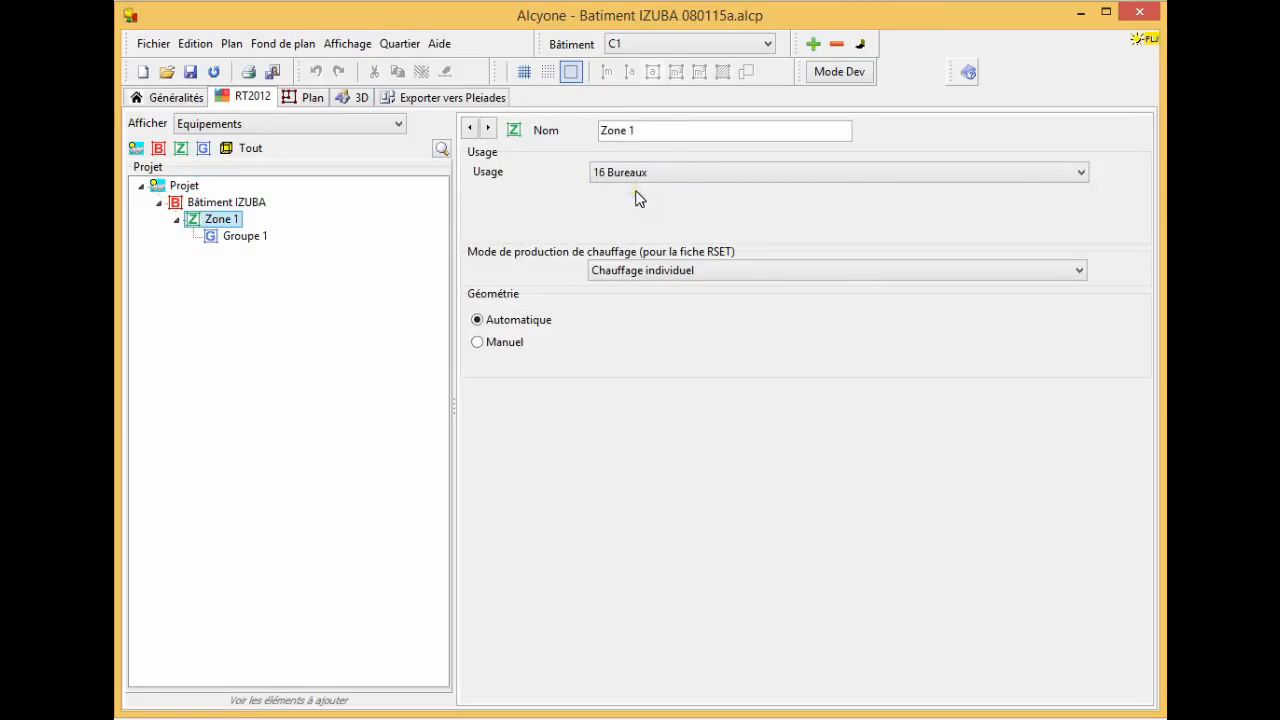
{"action": "left_click", "coordinate": [308, 97]}
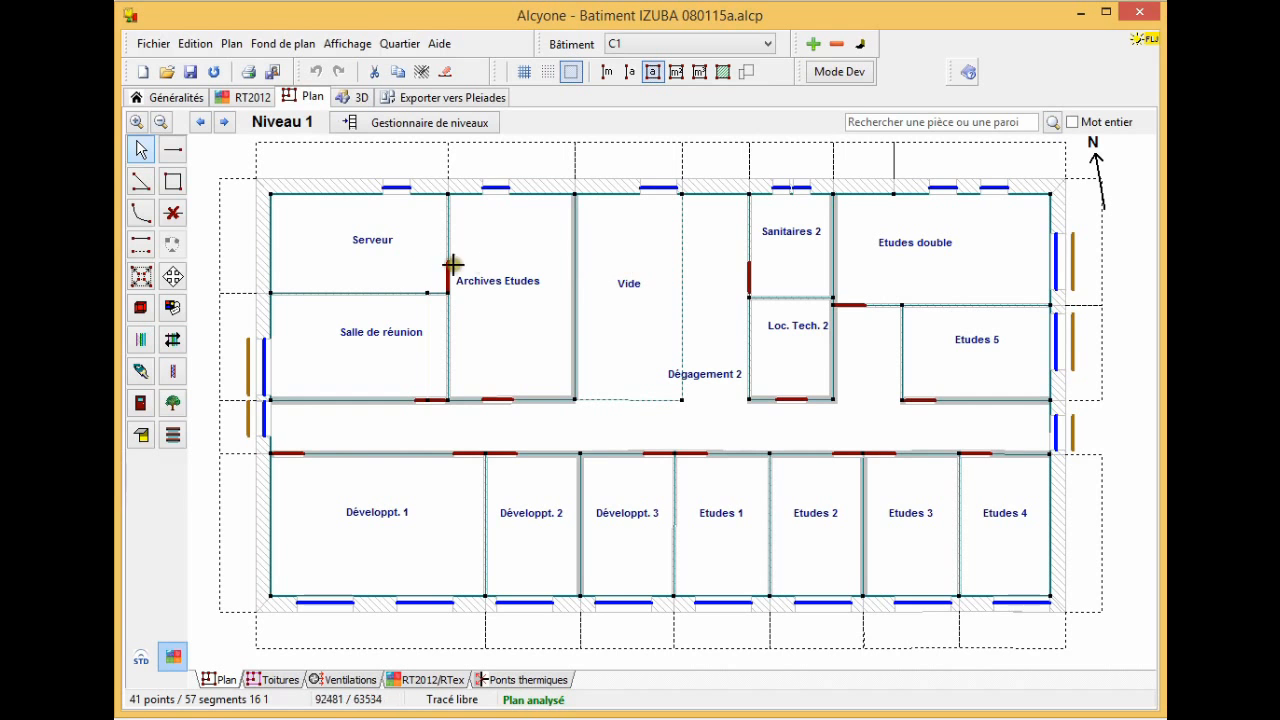
{"action": "left_click", "coordinate": [356, 98]}
{"action": "left_click_drag", "start_coordinate": [519, 207], "coordinate": [1031, 562]}
{"action": "left_click_drag", "start_coordinate": [619, 383], "coordinate": [1103, 416]}
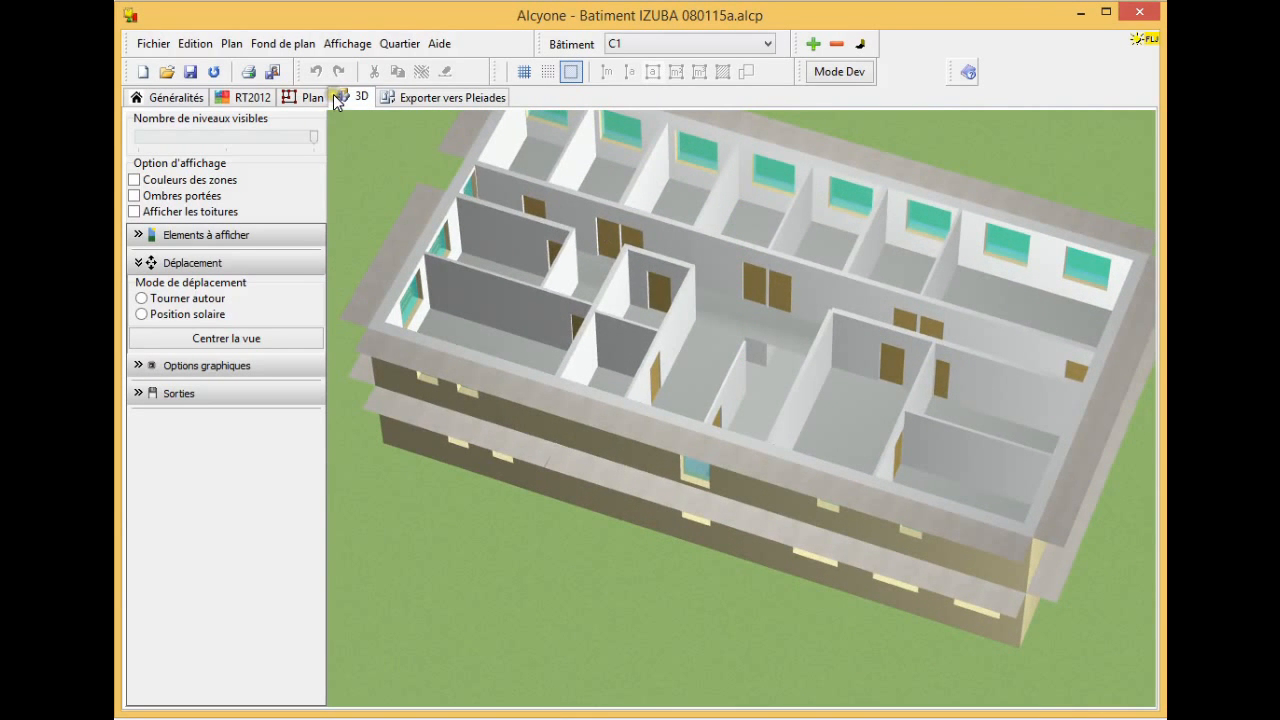
{"action": "left_click", "coordinate": [262, 99]}
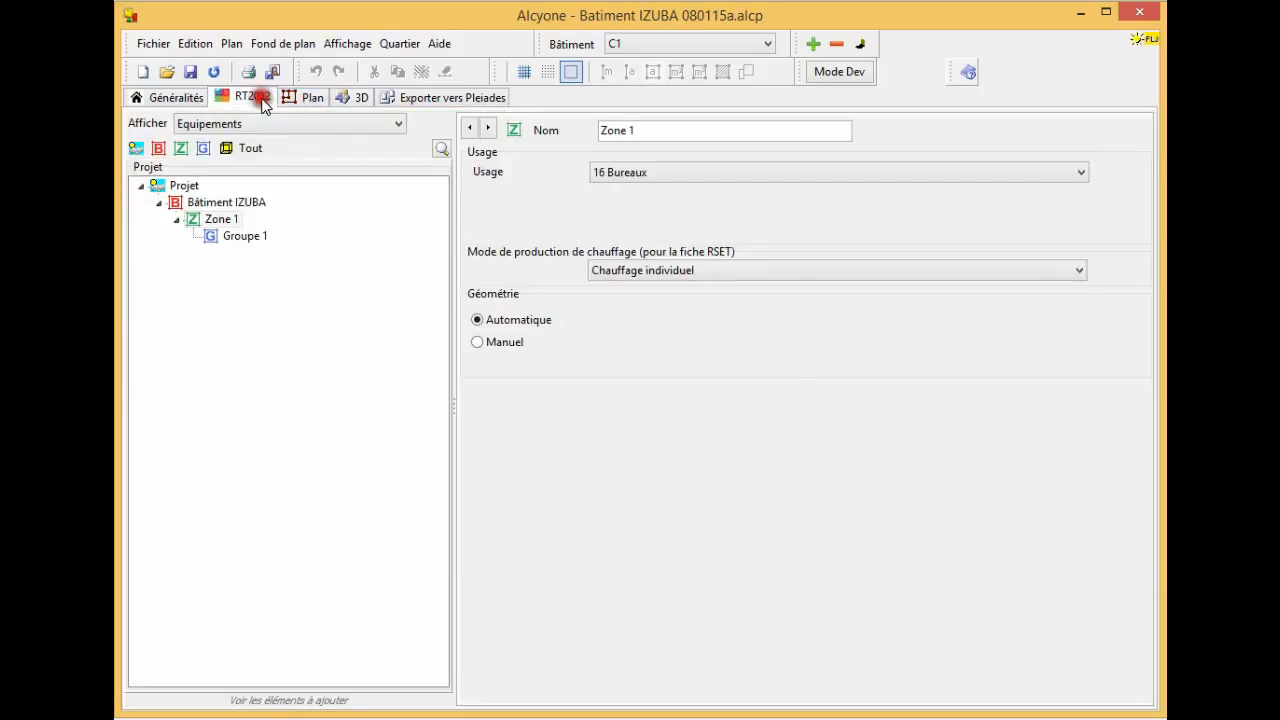
- Add a ventilation outlet to Groupe 1 of the office building and show its settings
{"action": "left_click", "coordinate": [246, 237]}
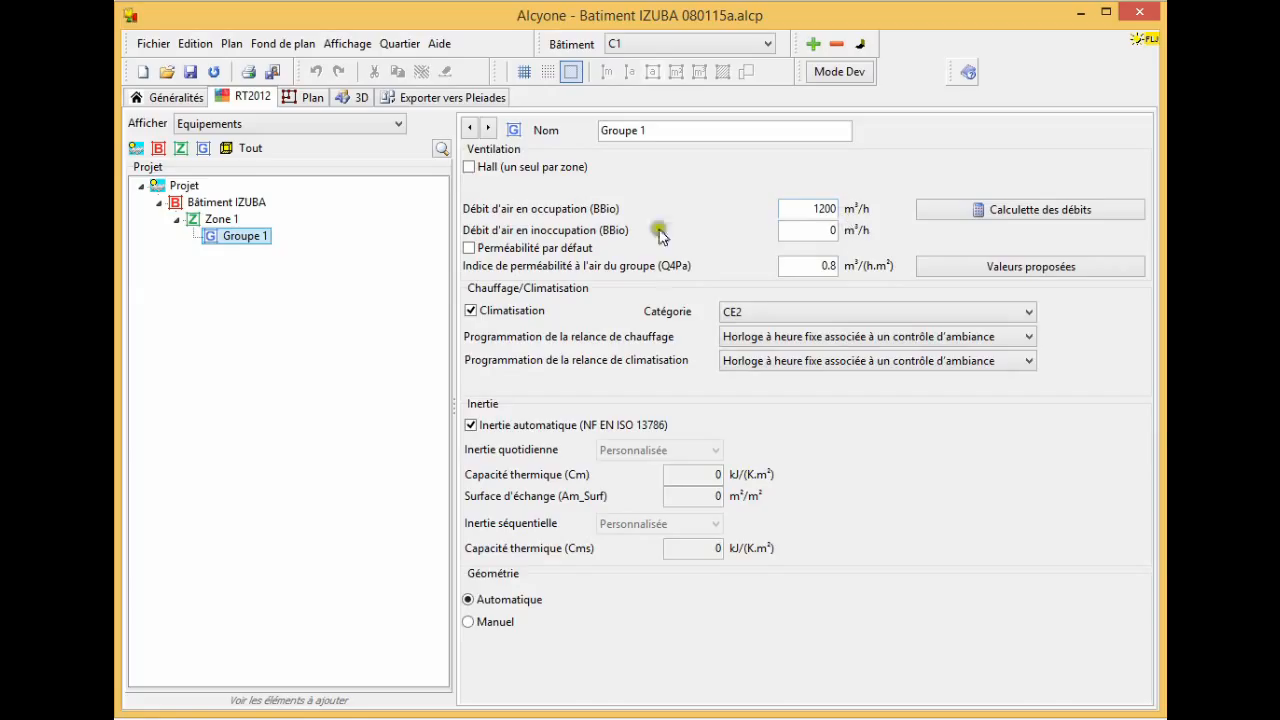
{"action": "right_click", "coordinate": [246, 249]}
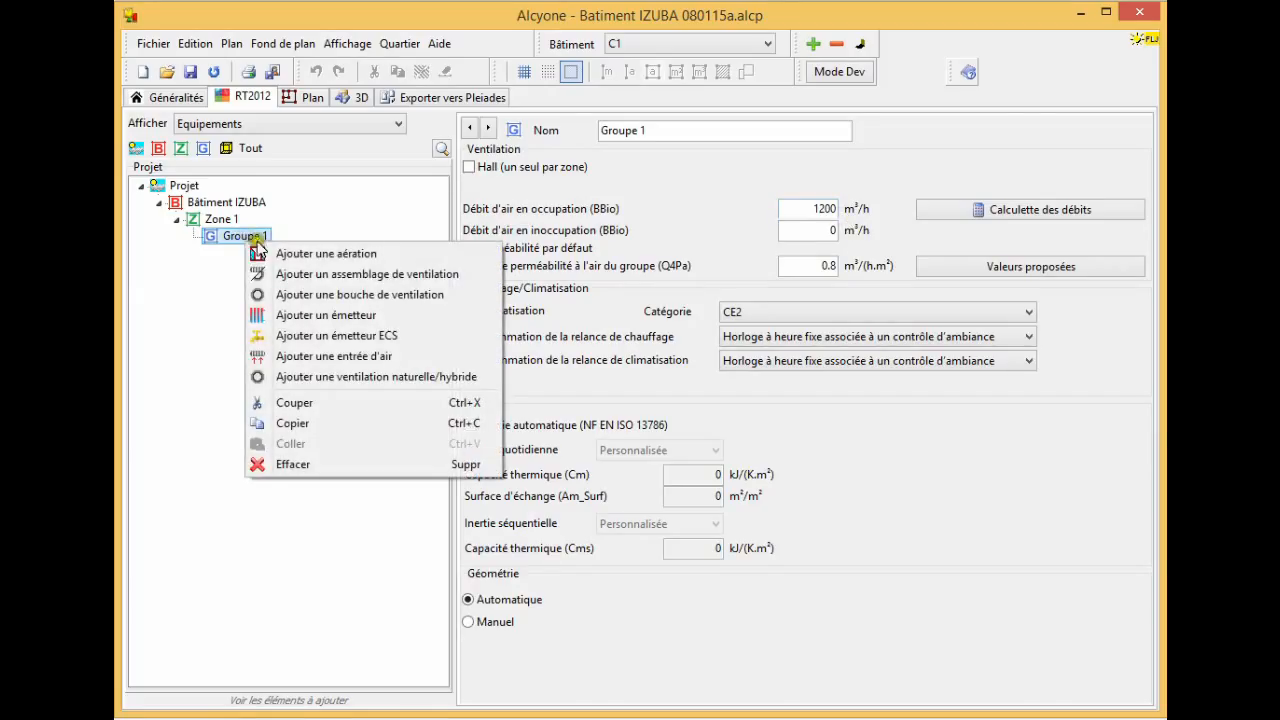
{"action": "left_click", "coordinate": [296, 295]}
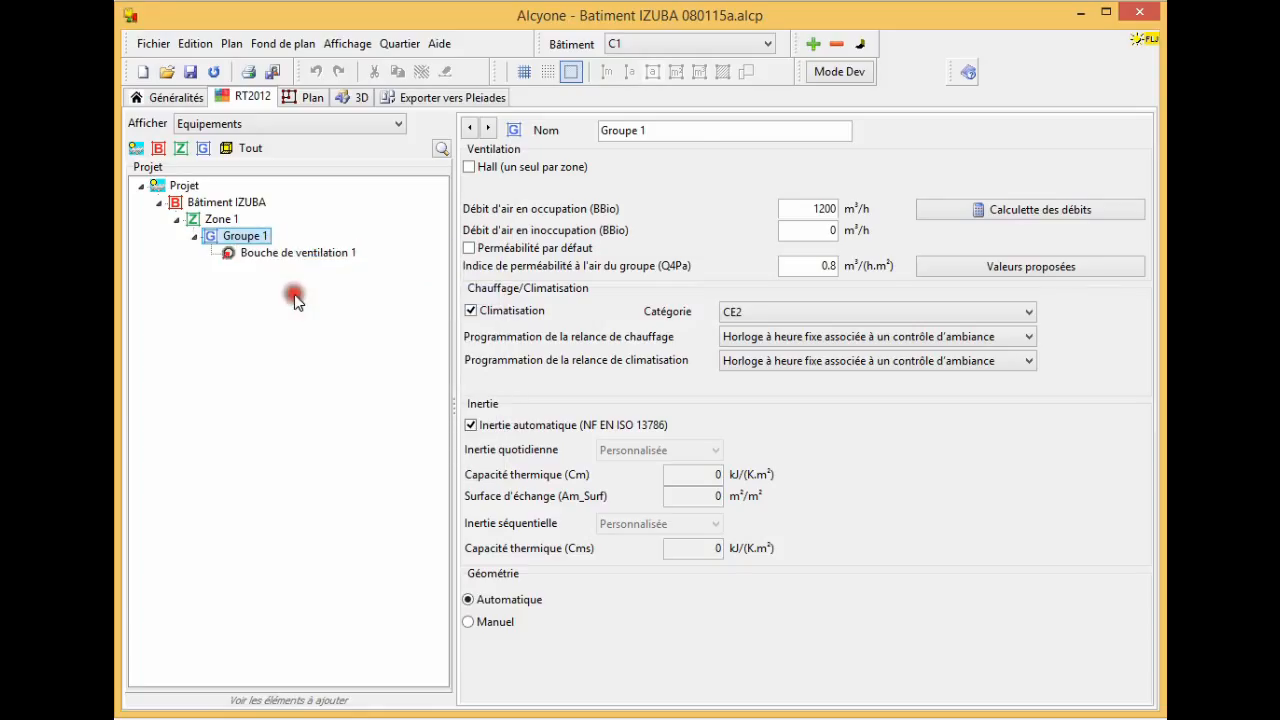
{"action": "left_click", "coordinate": [303, 257]}
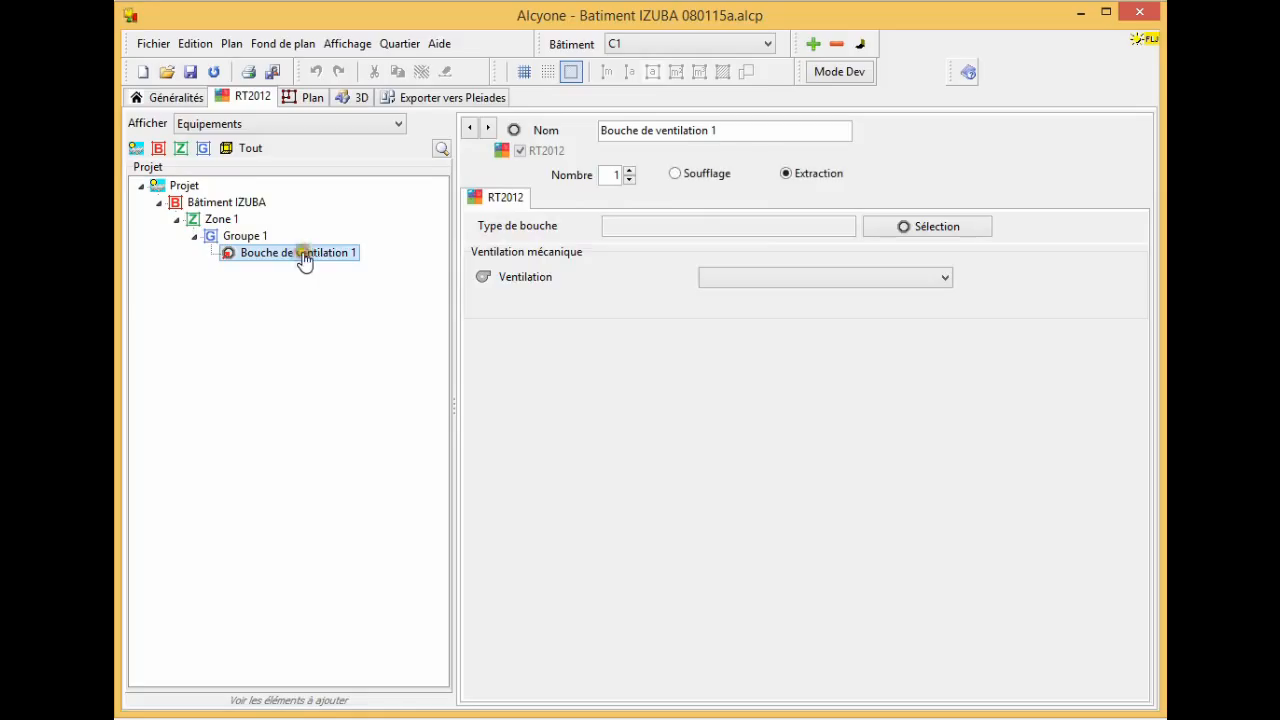
- Assign the type "Reprise bureaux (25 m/h/occ)" to Bouche de ventilation 1 and set its quantity to 50
{"action": "left_click", "coordinate": [954, 229]}
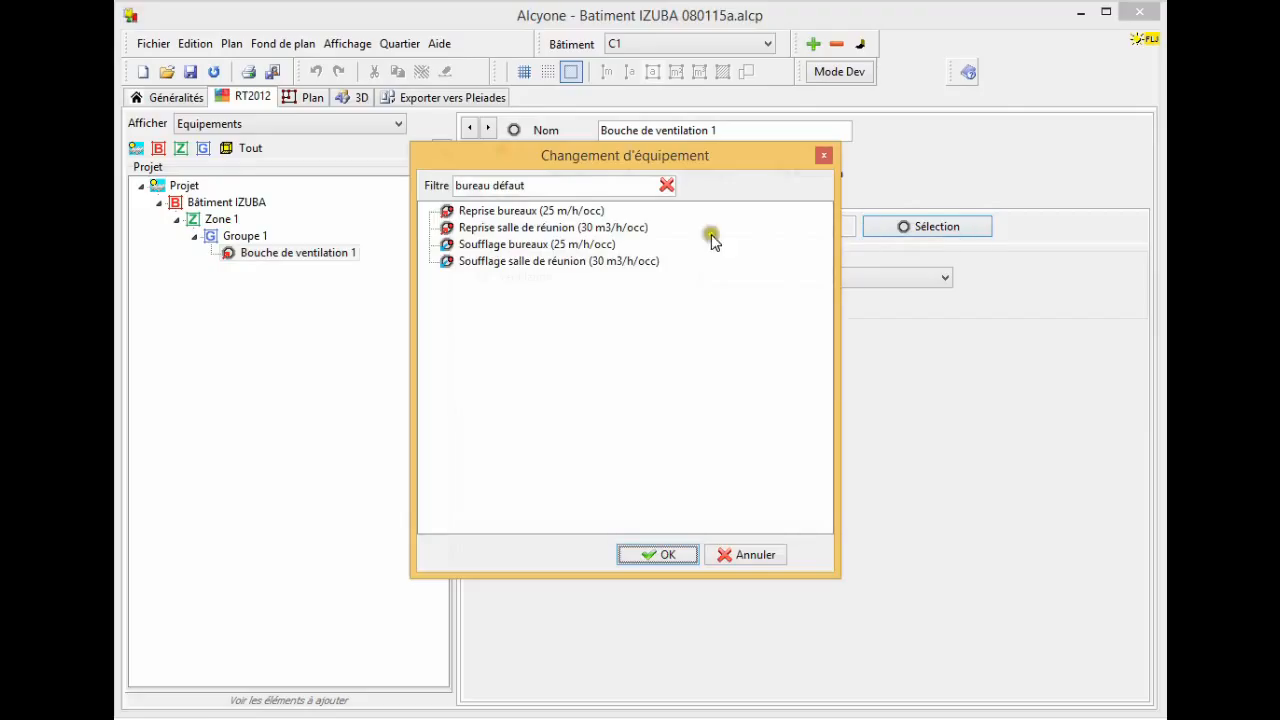
{"action": "left_click", "coordinate": [557, 213]}
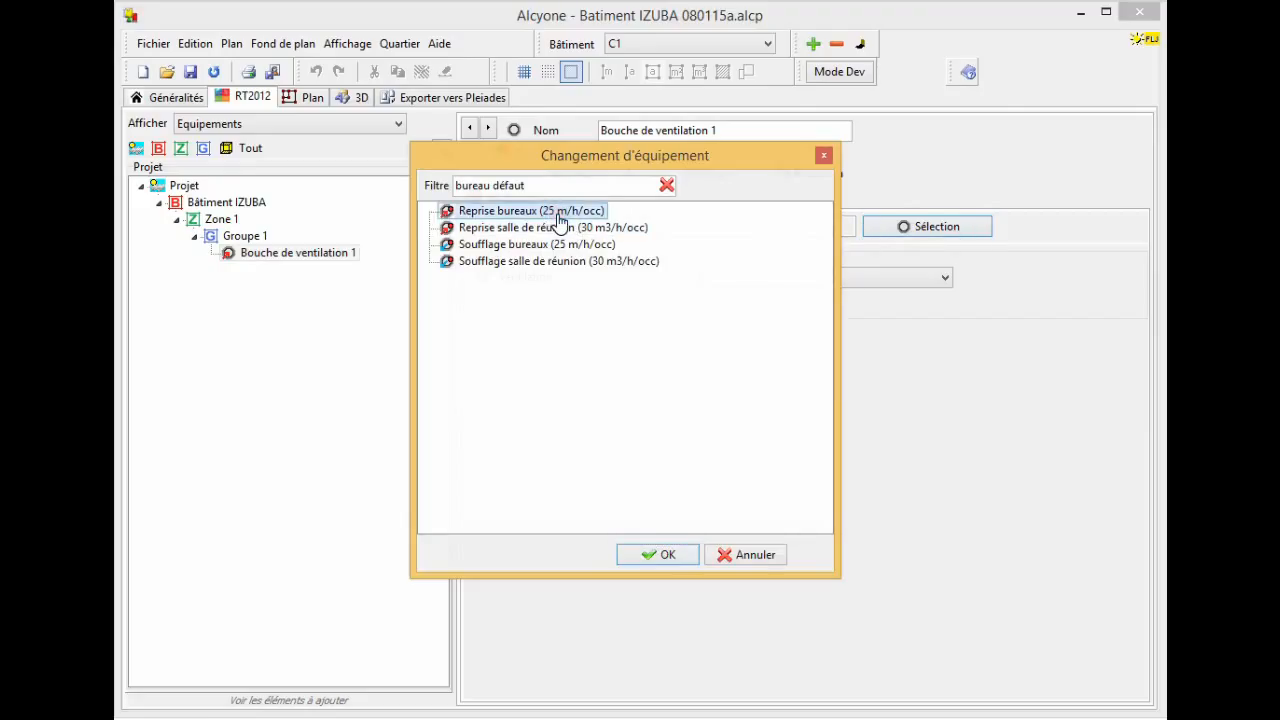
{"action": "left_click", "coordinate": [641, 556]}
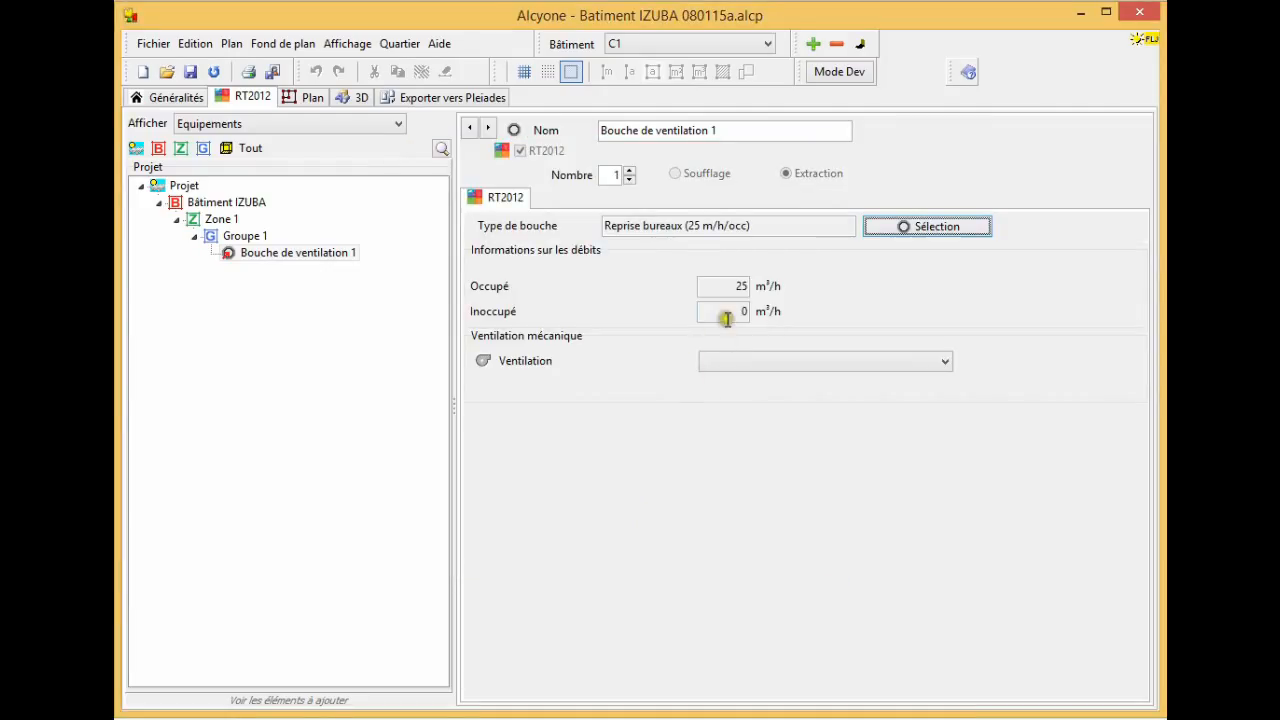
{"action": "left_click", "coordinate": [619, 175]}
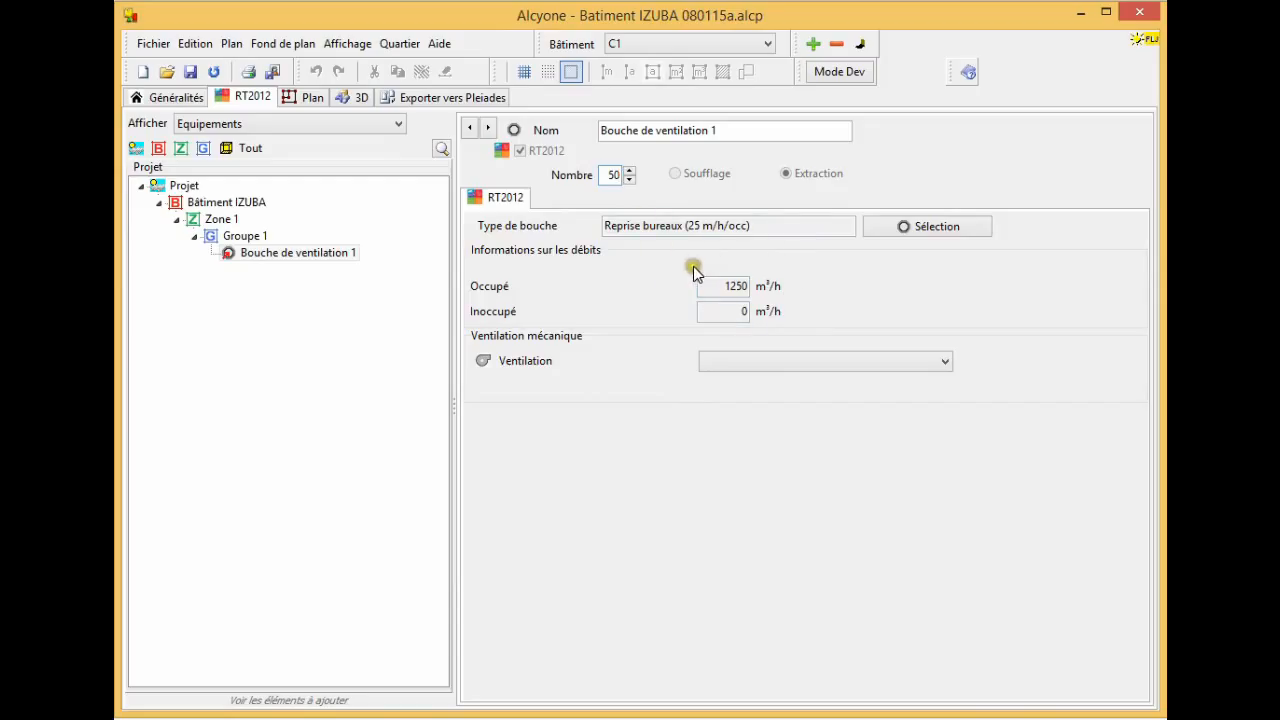
- Add a second ventilation outlet to Groupe 1 and show its settings
{"action": "left_click", "coordinate": [250, 240]}
{"action": "right_click", "coordinate": [250, 243]}
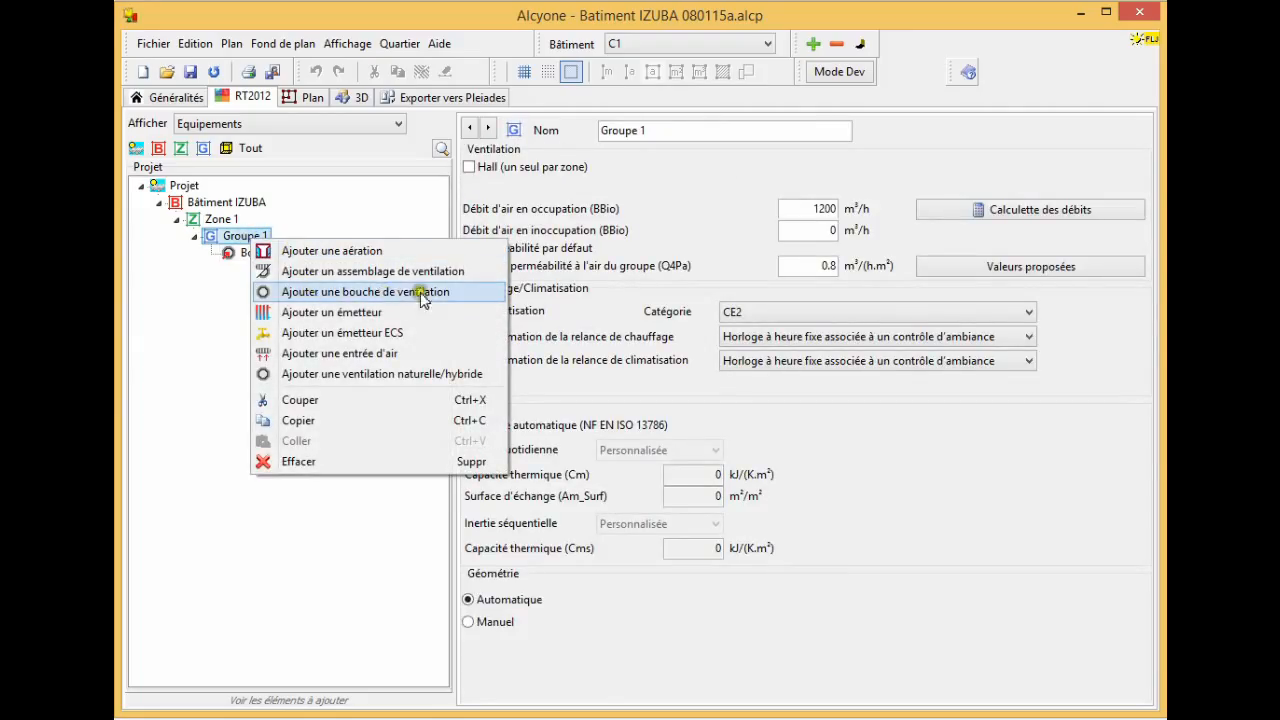
{"action": "left_click", "coordinate": [455, 292]}
{"action": "left_click", "coordinate": [370, 316]}
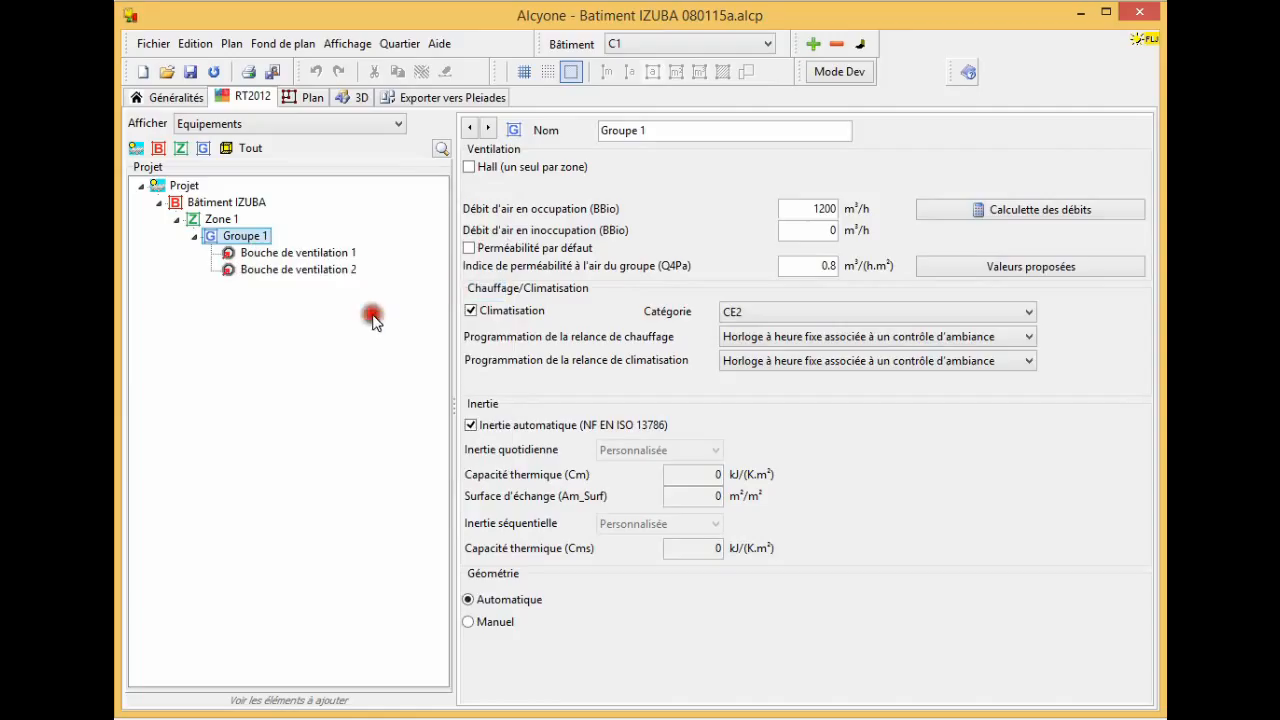
{"action": "left_click", "coordinate": [338, 272]}
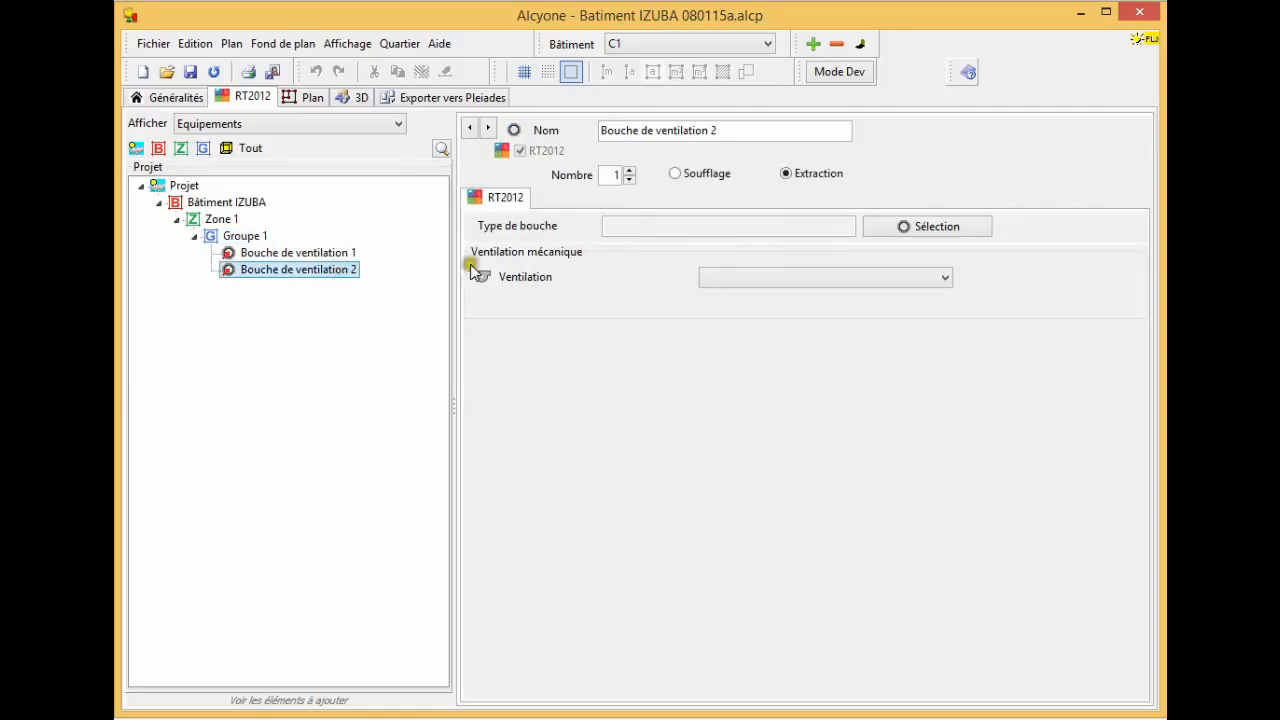
- Assign the type "Soufflage bureaux (25 m/h/occ)" to Bouche de ventilation 2 and set its quantity to 50
{"action": "left_click", "coordinate": [948, 229]}
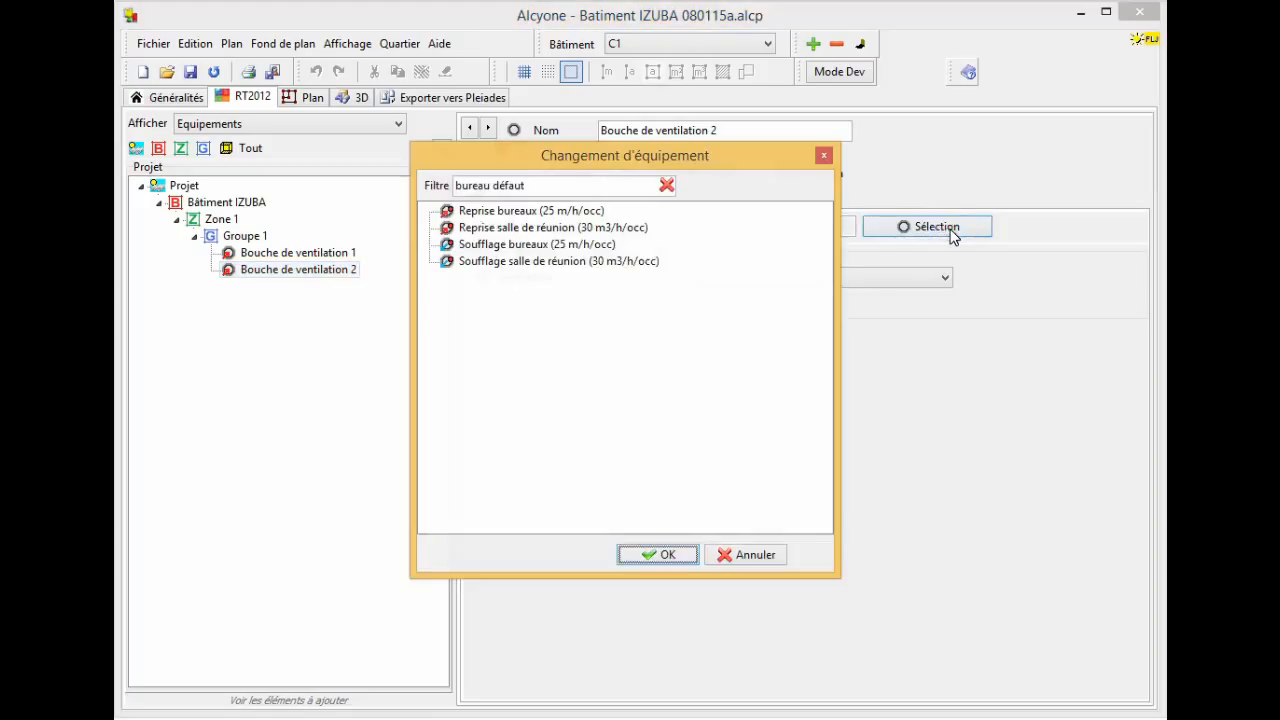
{"action": "left_click", "coordinate": [571, 252]}
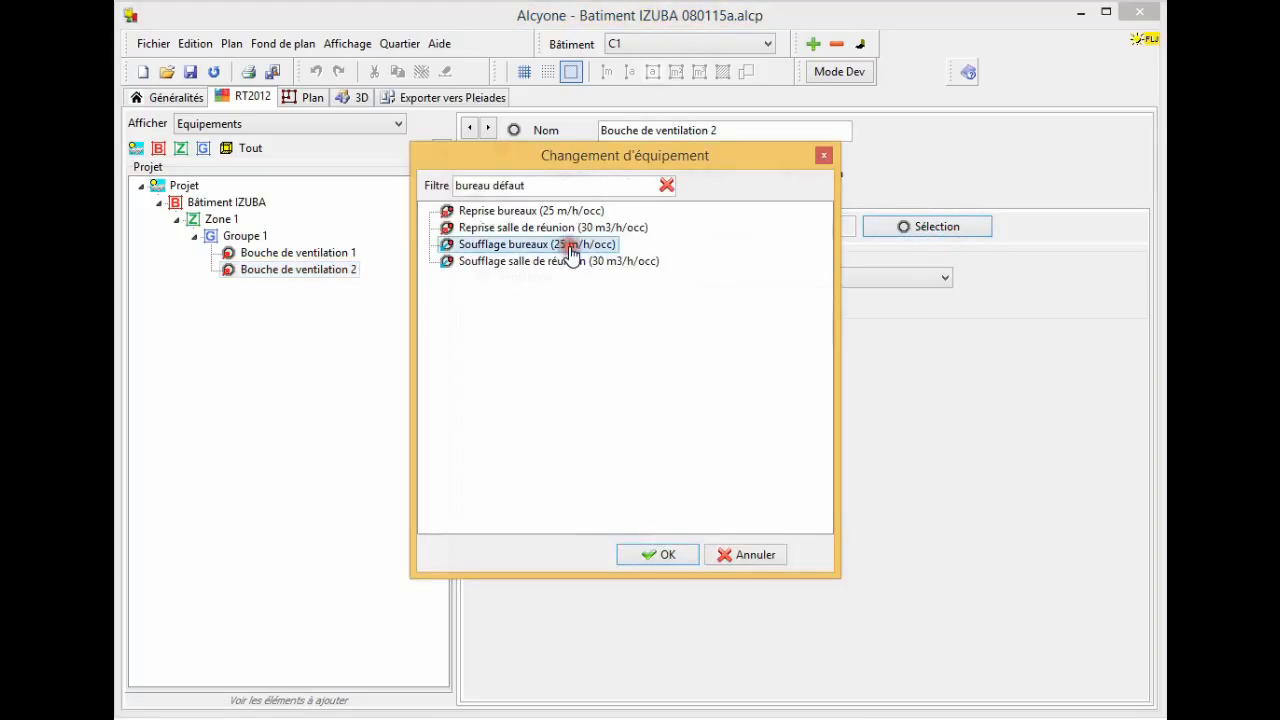
{"action": "left_click", "coordinate": [657, 558]}
{"action": "left_click", "coordinate": [617, 175]}
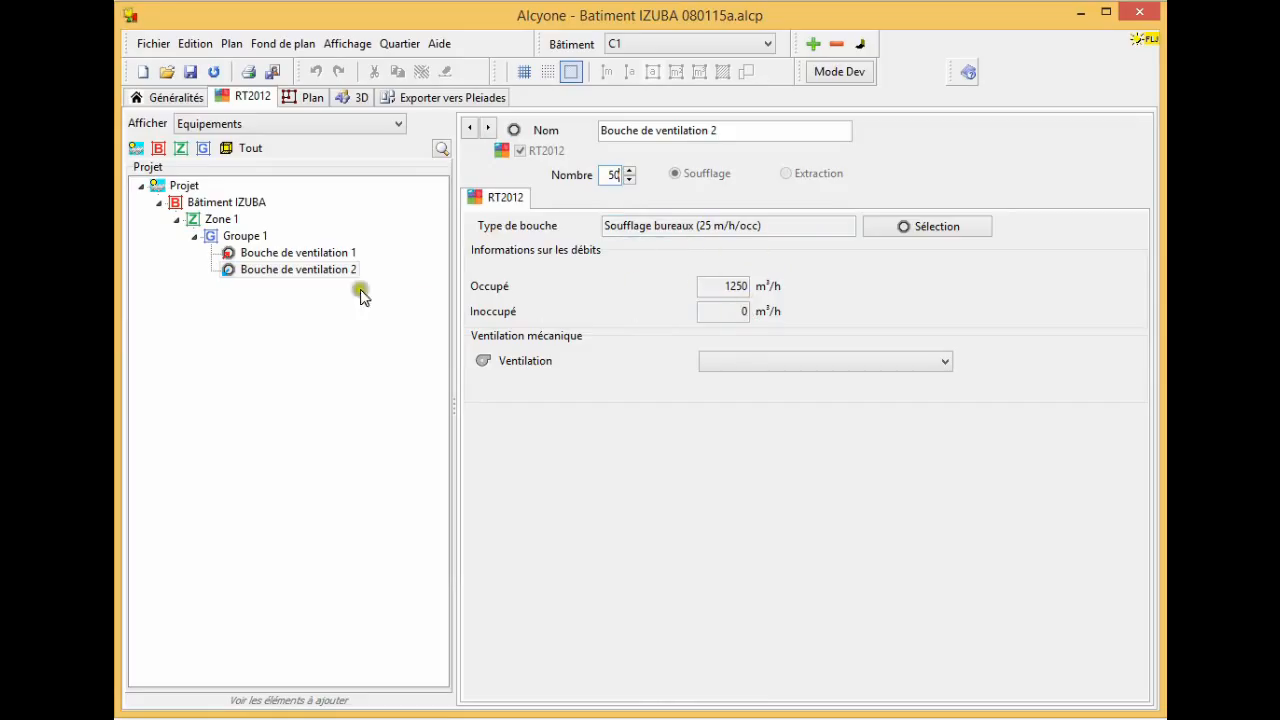
{"action": "left_click", "coordinate": [322, 256]}
{"action": "left_click", "coordinate": [326, 270], "text": "shift"}
{"action": "left_click", "coordinate": [331, 252]}
{"action": "left_click", "coordinate": [334, 269]}
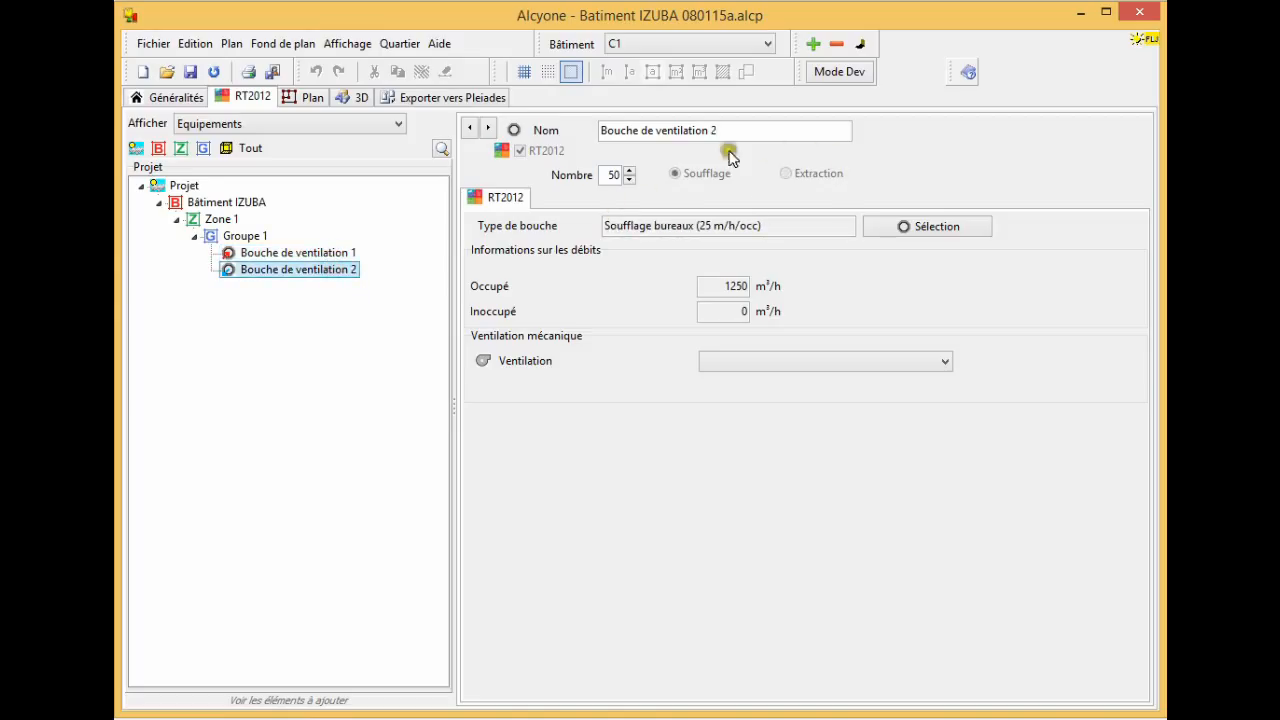
- Add a mechanical ventilation to Zone 1 of the office building and show its settings
{"action": "right_click", "coordinate": [219, 222]}
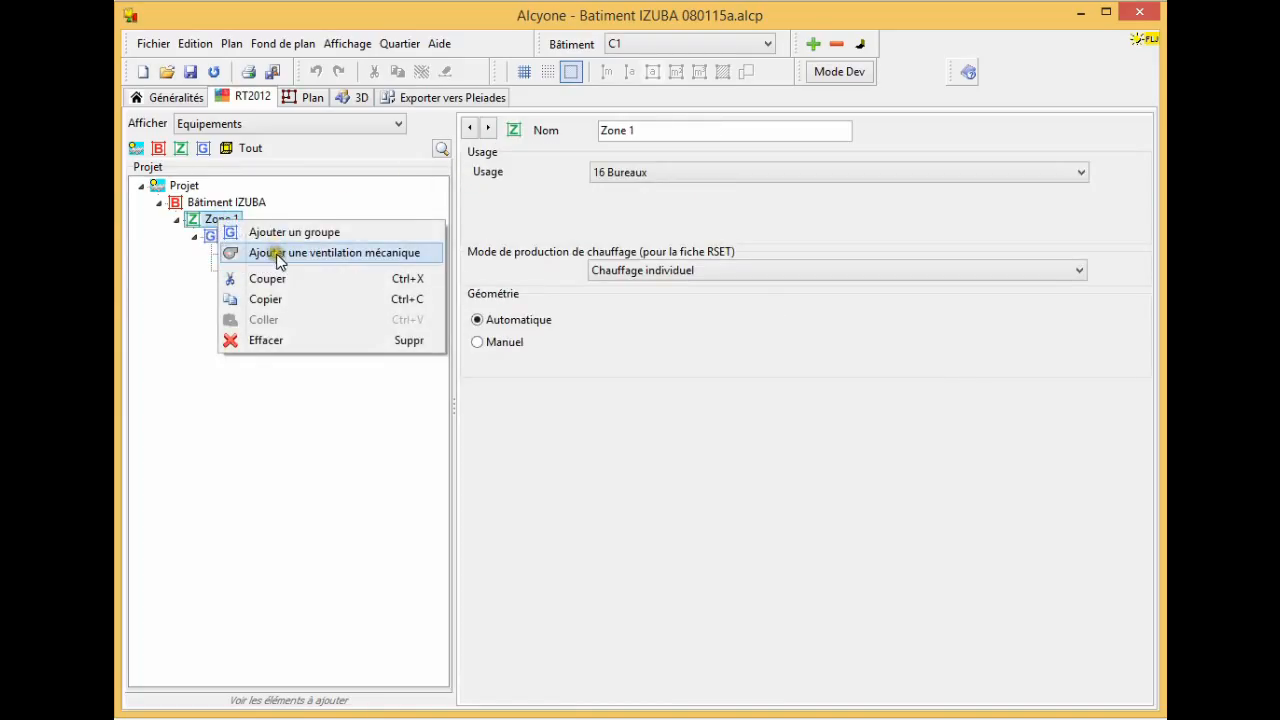
{"action": "left_click", "coordinate": [420, 262]}
{"action": "left_click", "coordinate": [281, 341]}
{"action": "left_click", "coordinate": [266, 288]}
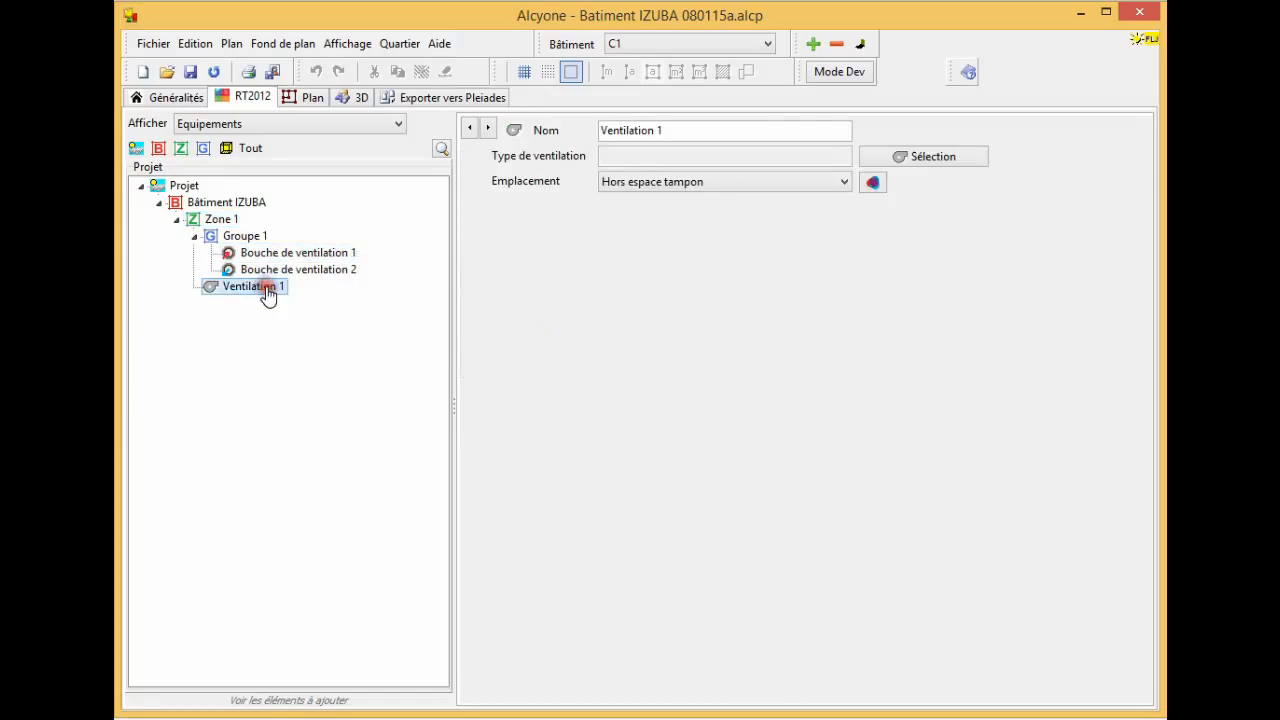
- Start the Atlantic unit selection for Ventilation 1 and connect both Groupe 1 outlets, extraction and supply, to it
{"action": "left_click", "coordinate": [875, 186]}
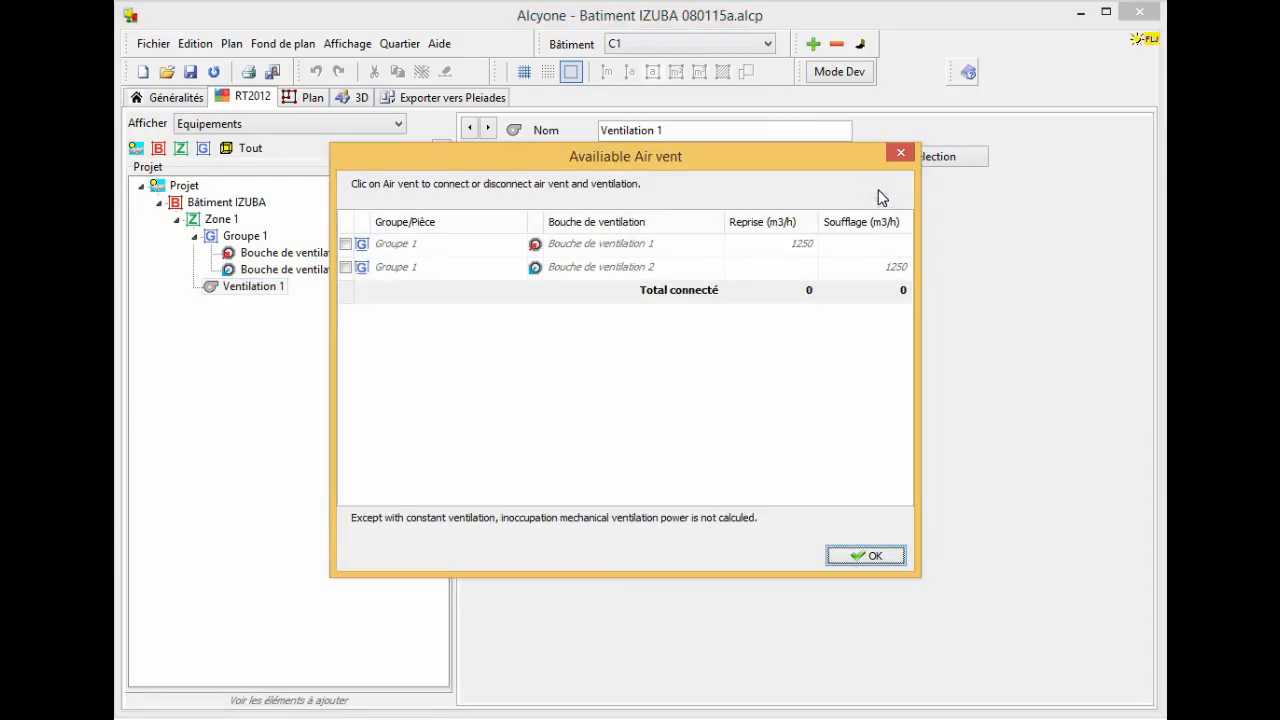
{"action": "left_click", "coordinate": [790, 266]}
{"action": "left_click", "coordinate": [788, 249]}
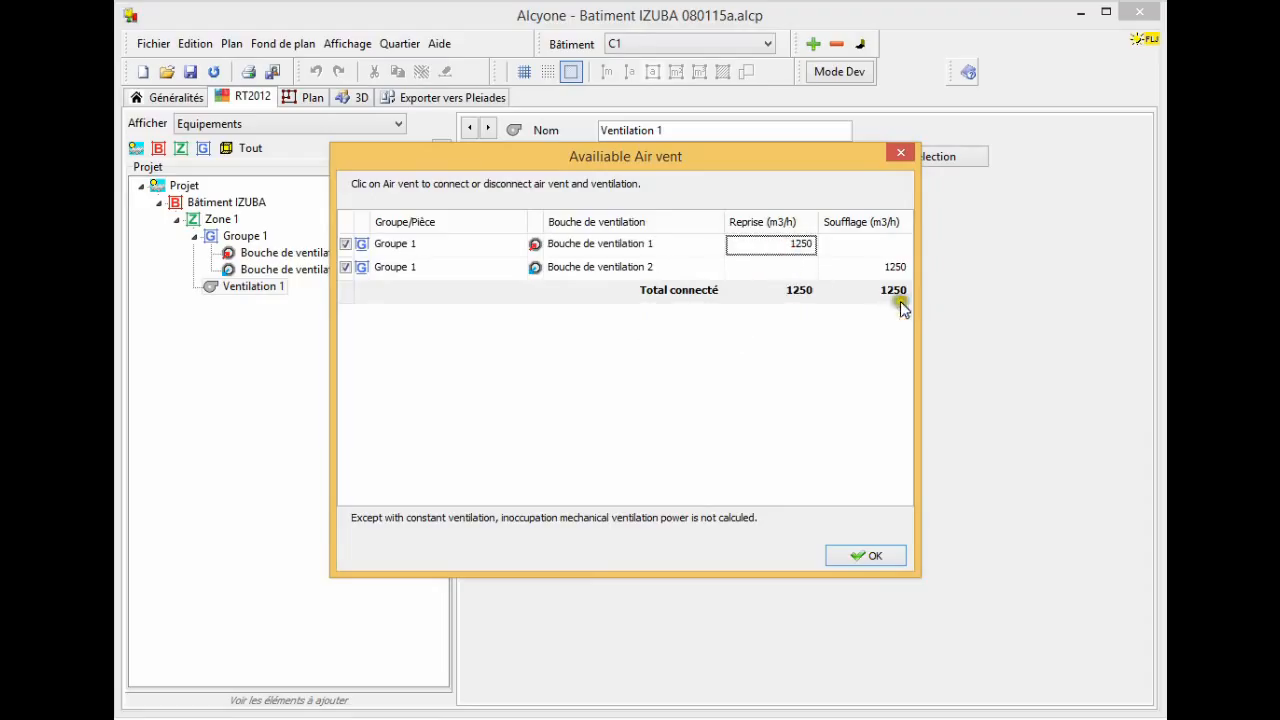
{"action": "left_click", "coordinate": [867, 557]}
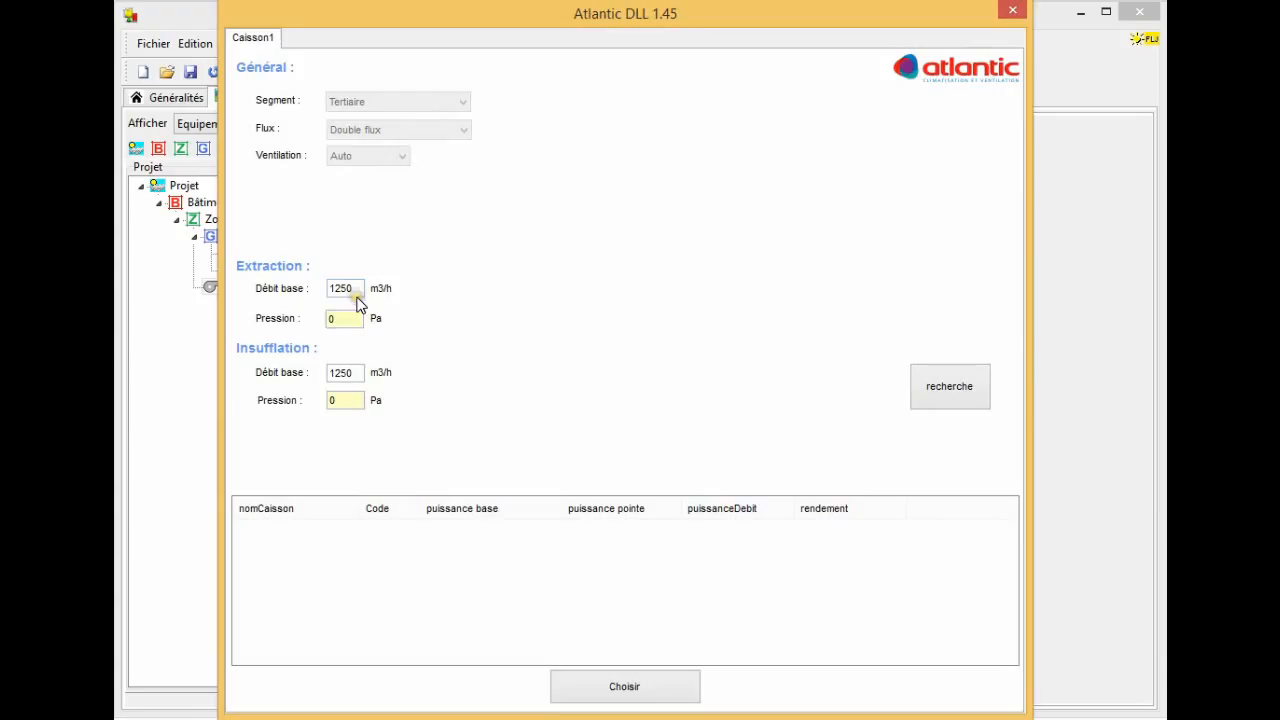
- Set both the extraction pressure and the supply (Insufflation) pressure of the Atlantic unit to 200 Pa
{"action": "left_click", "coordinate": [337, 322]}
{"action": "left_click_drag", "start_coordinate": [337, 322], "coordinate": [306, 331]}
{"action": "left_click", "coordinate": [353, 321]}
{"action": "left_click_drag", "start_coordinate": [345, 401], "coordinate": [327, 403]}
- Search for matching Atlantic double-flow units and choose the Duotech 4700 for Ventilation 1
{"action": "left_click", "coordinate": [920, 390]}
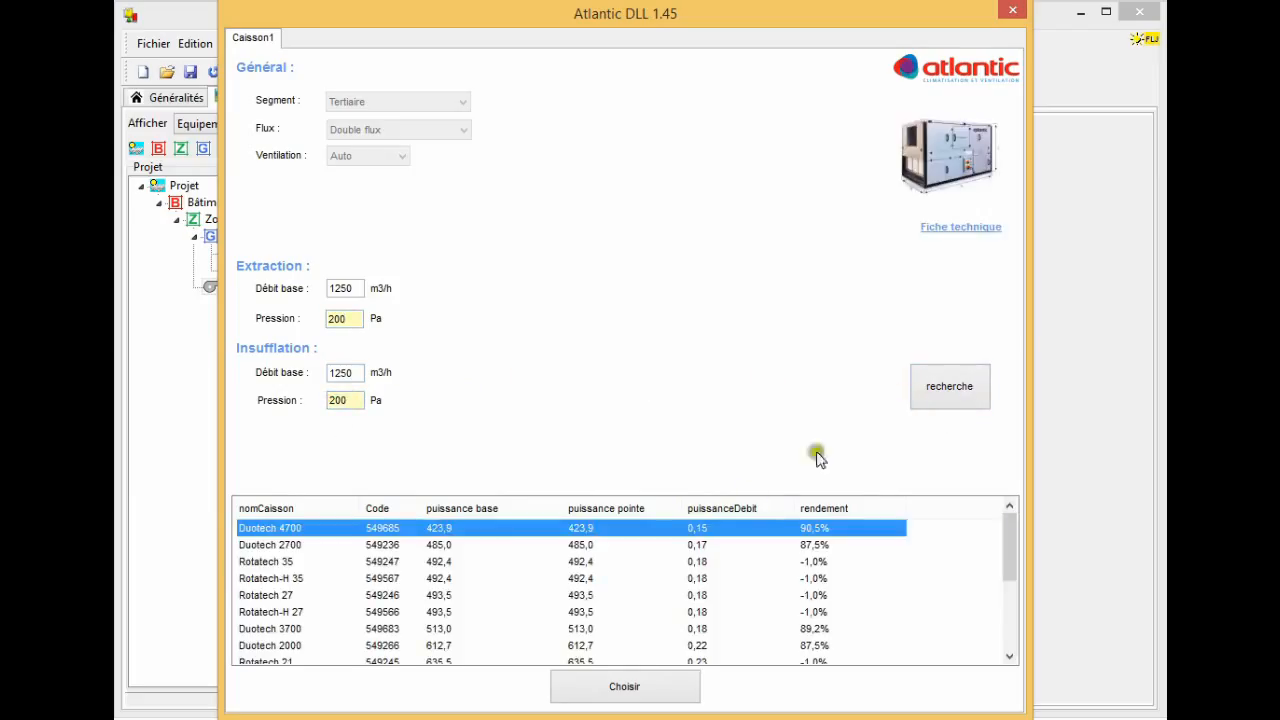
{"action": "mouse_move", "coordinate": [1010, 533]}
{"action": "left_mouse_down"}
{"action": "mouse_move", "coordinate": [1010, 605]}
{"action": "mouse_move", "coordinate": [1000, 525]}
{"action": "left_mouse_up"}
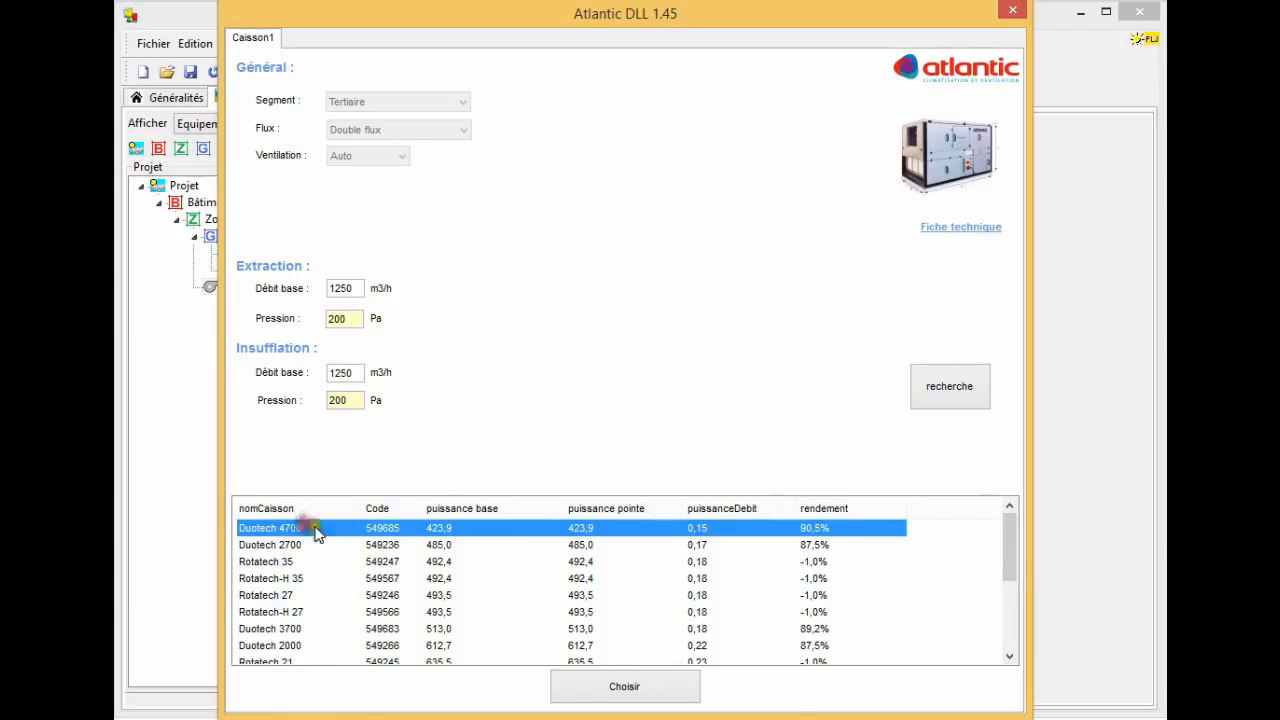
{"action": "left_click", "coordinate": [620, 686]}
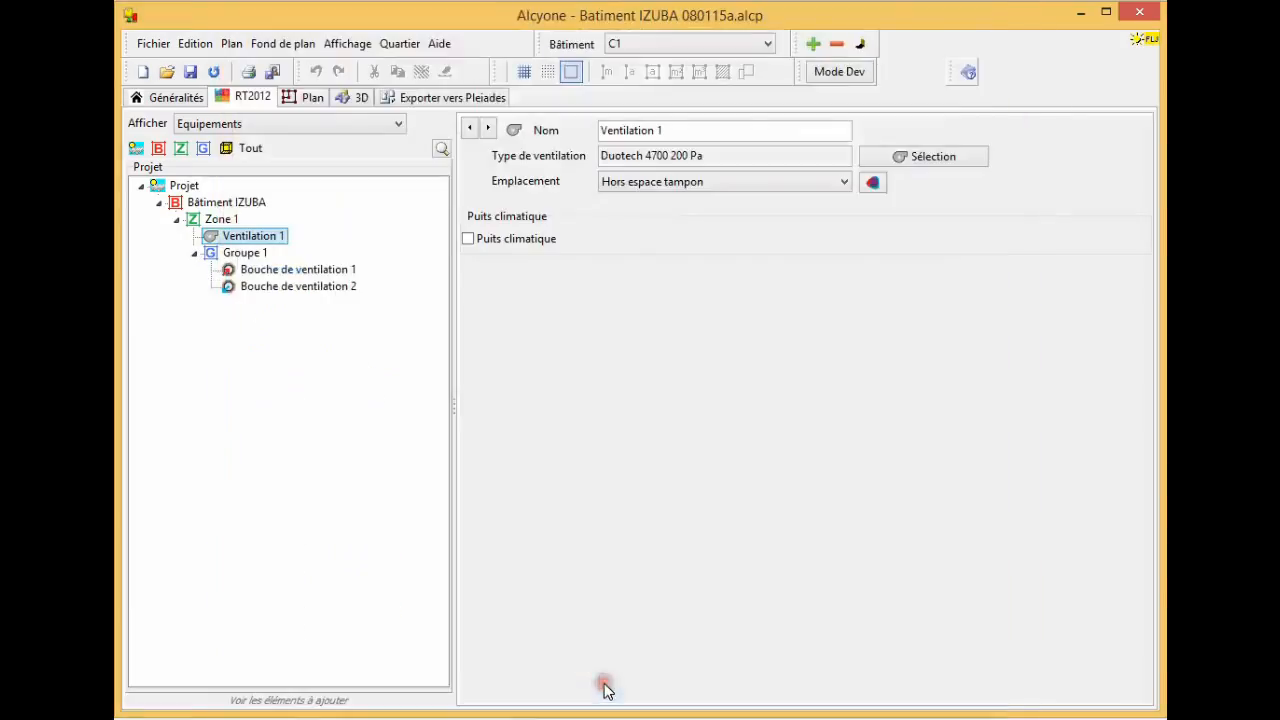